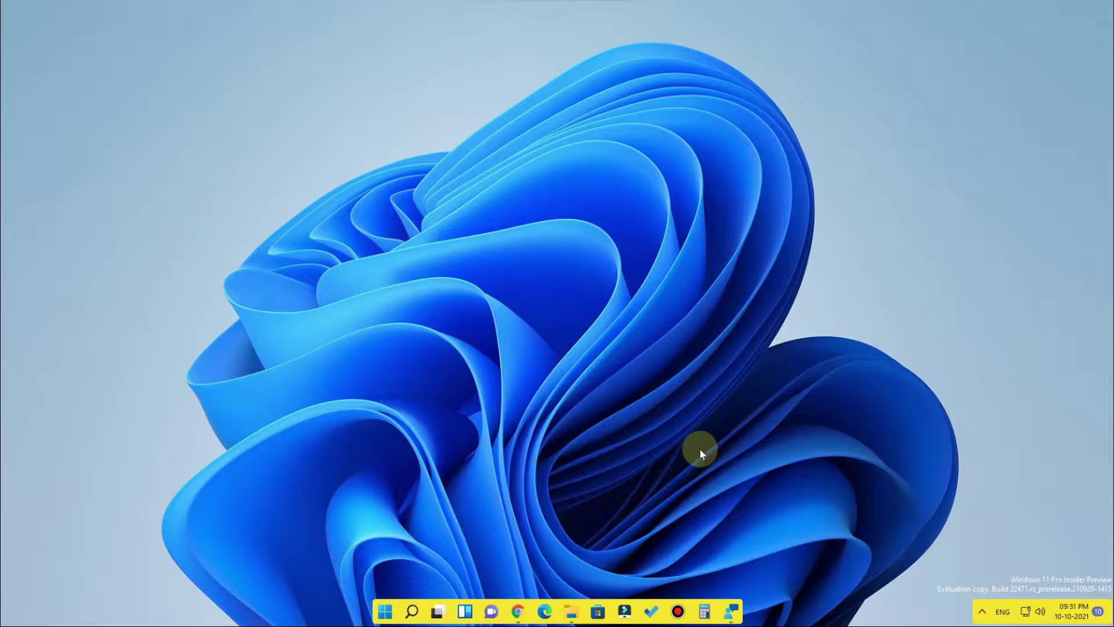
Check the taskbar with Start, Task View and a maximised Feedback Hub, then refresh the desktop
left_click(385, 611)
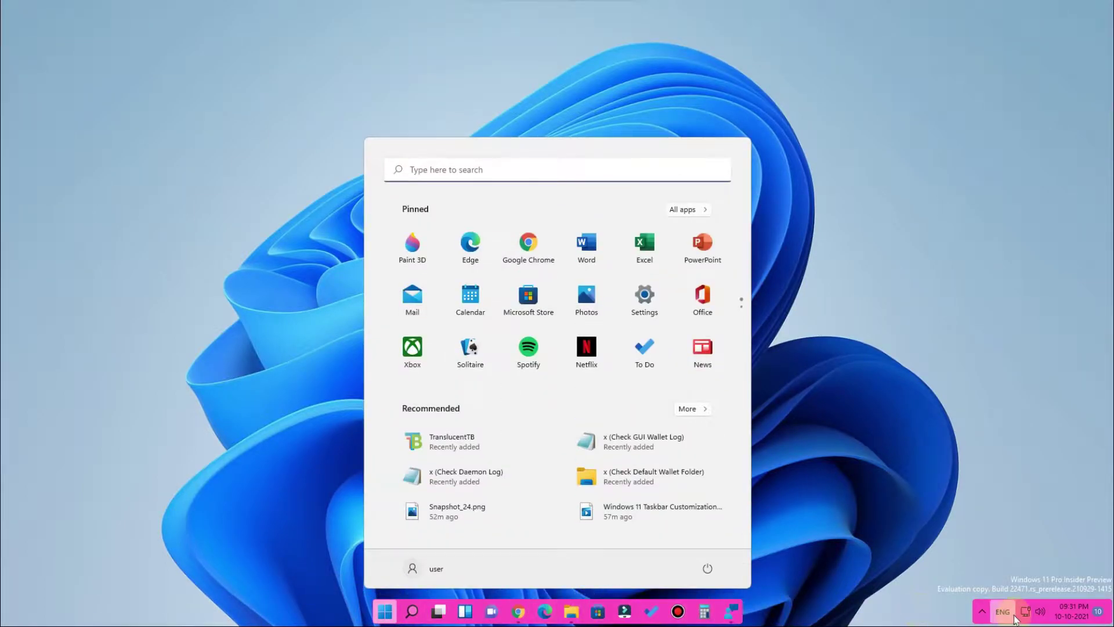
left_click(374, 618)
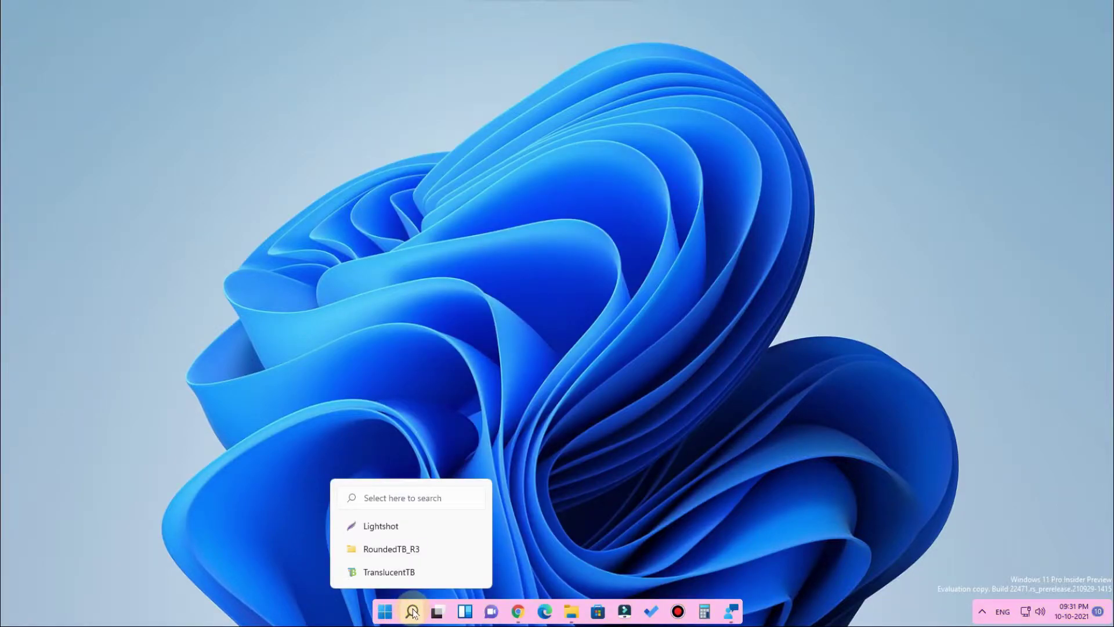
left_click(439, 612)
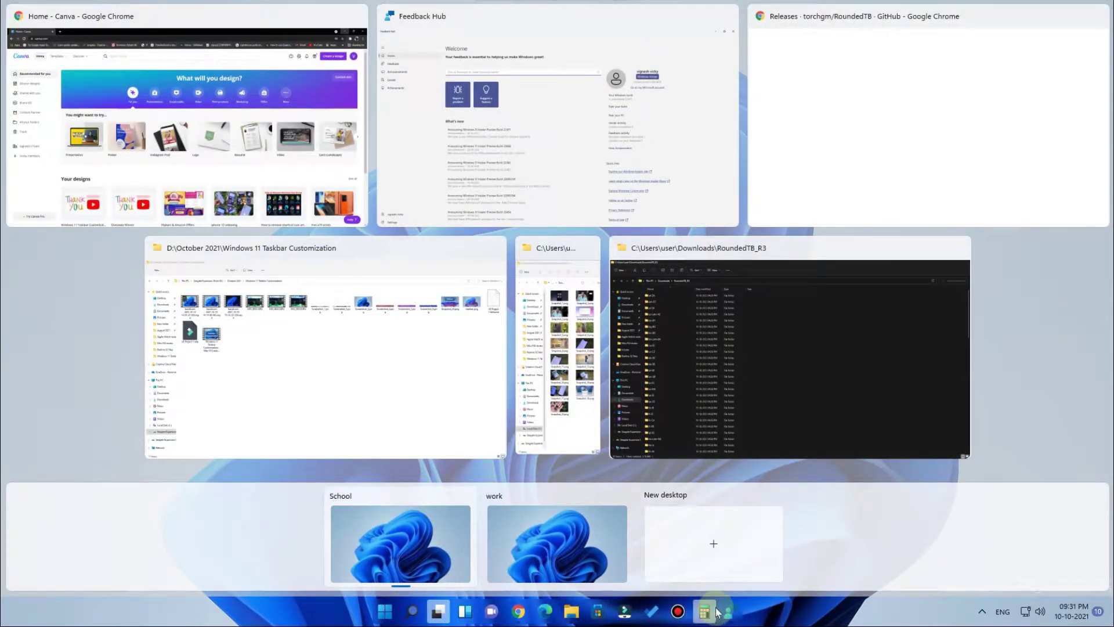
left_click(438, 612)
mouse_move(571, 612)
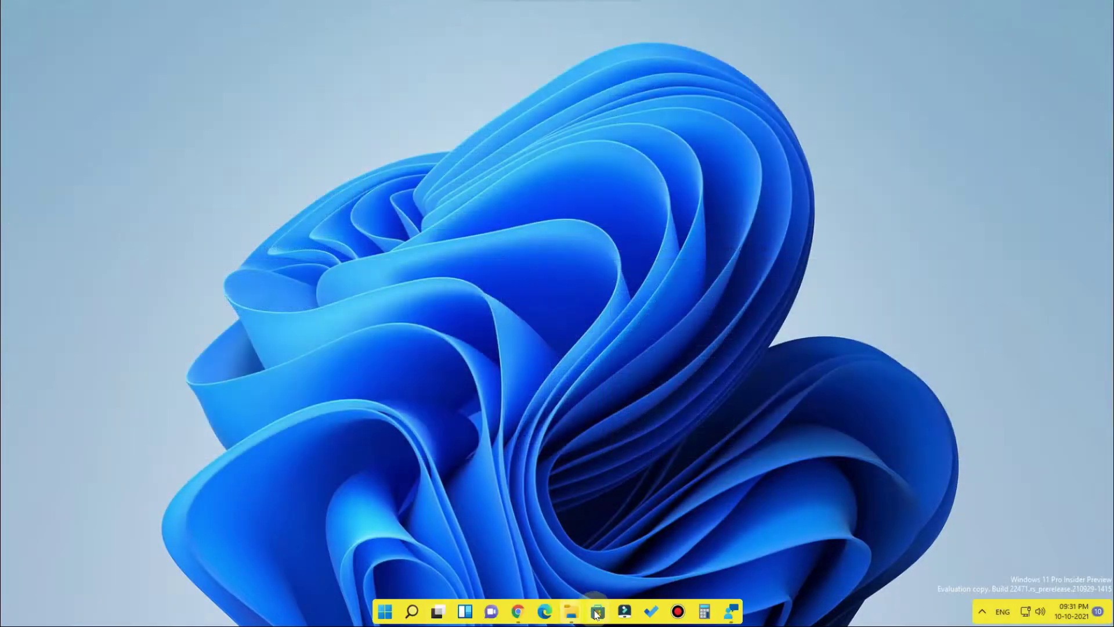
left_click(731, 612)
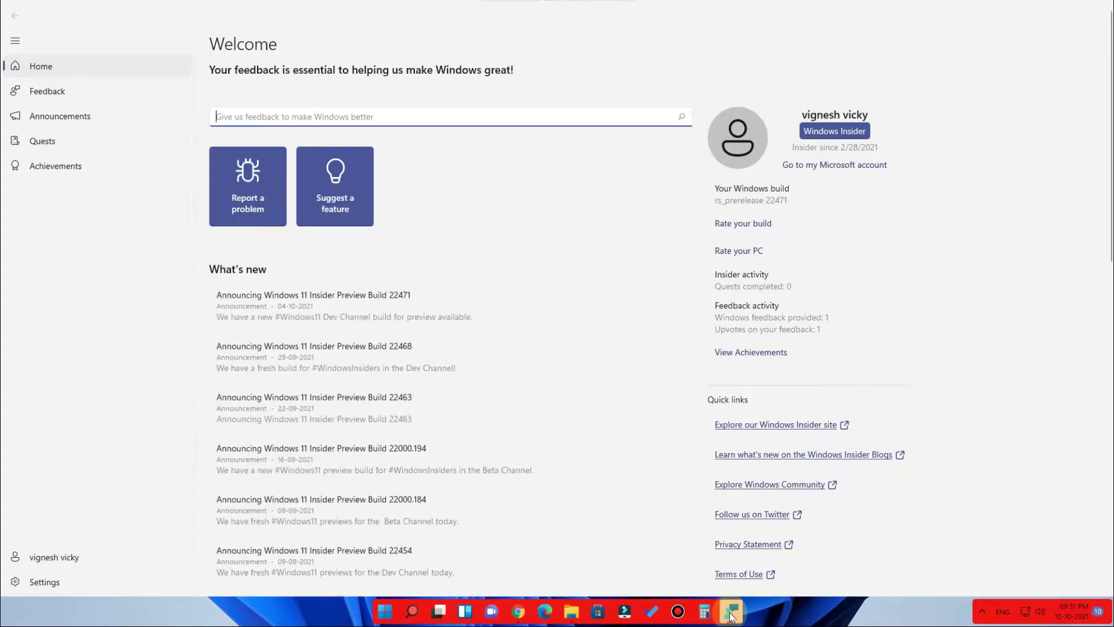
left_click(732, 612)
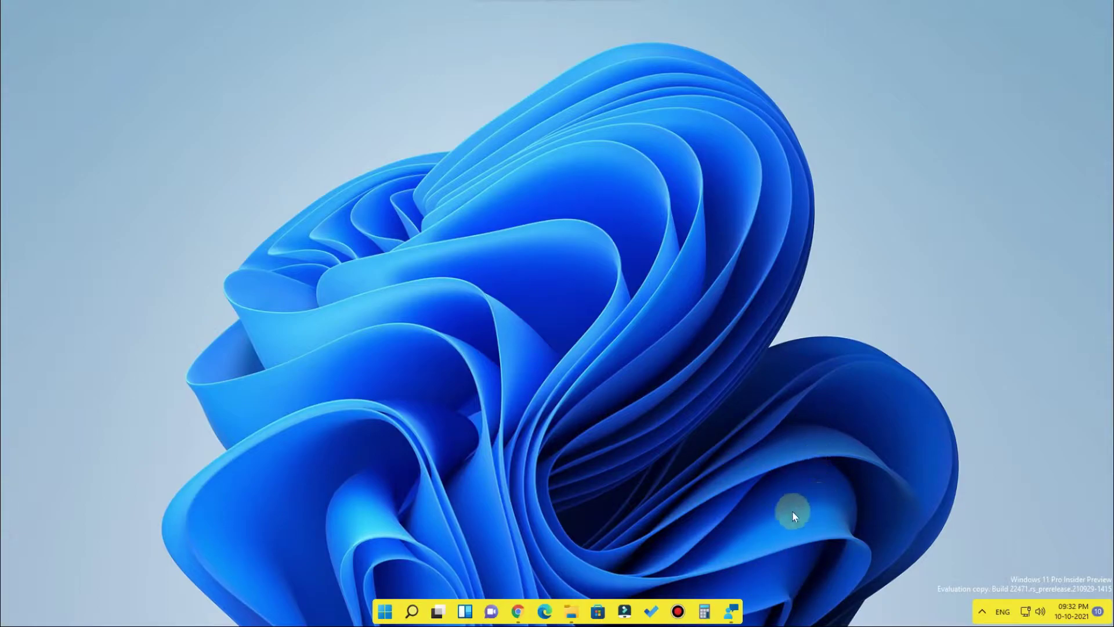
right_click(498, 185)
left_click(539, 229)
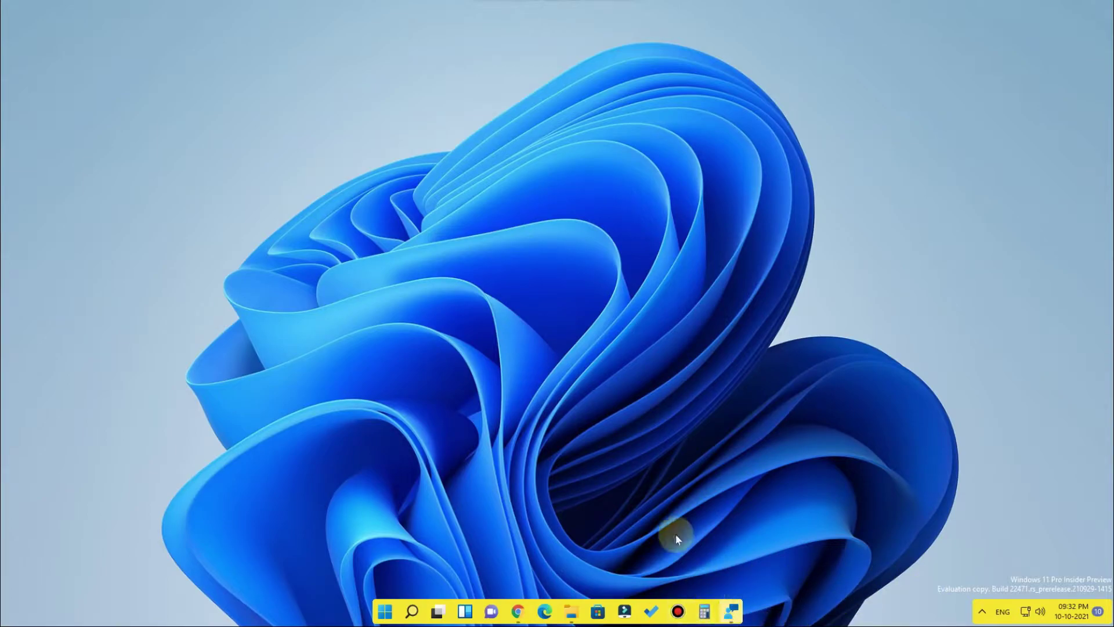
Open the Personalization Colors page in Windows Settings from the Start right-click menu
right_click(386, 613)
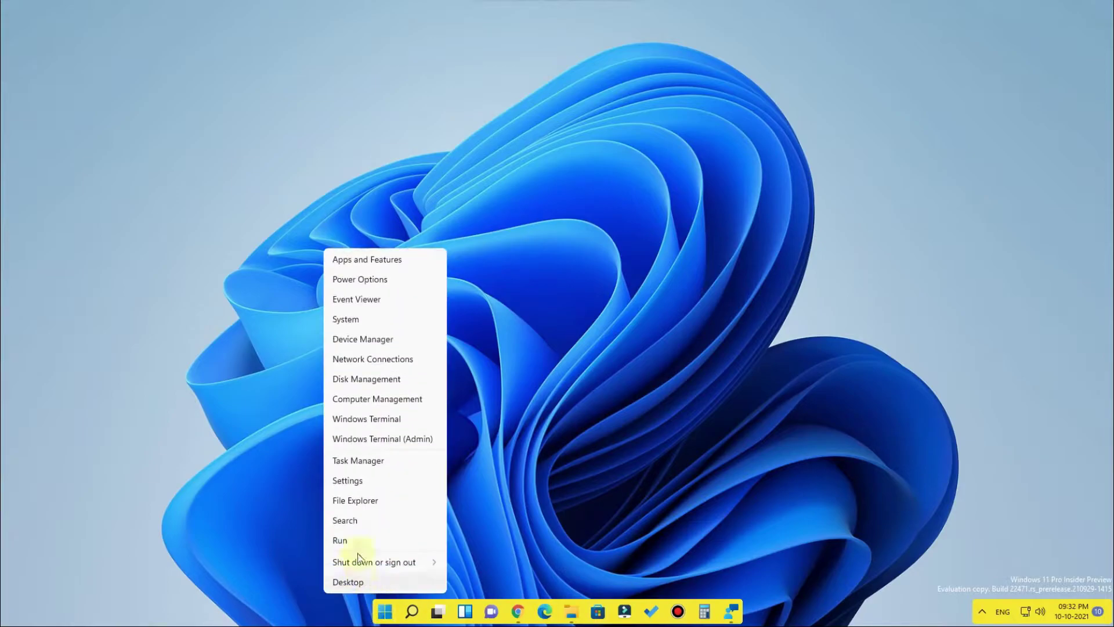
left_click(348, 480)
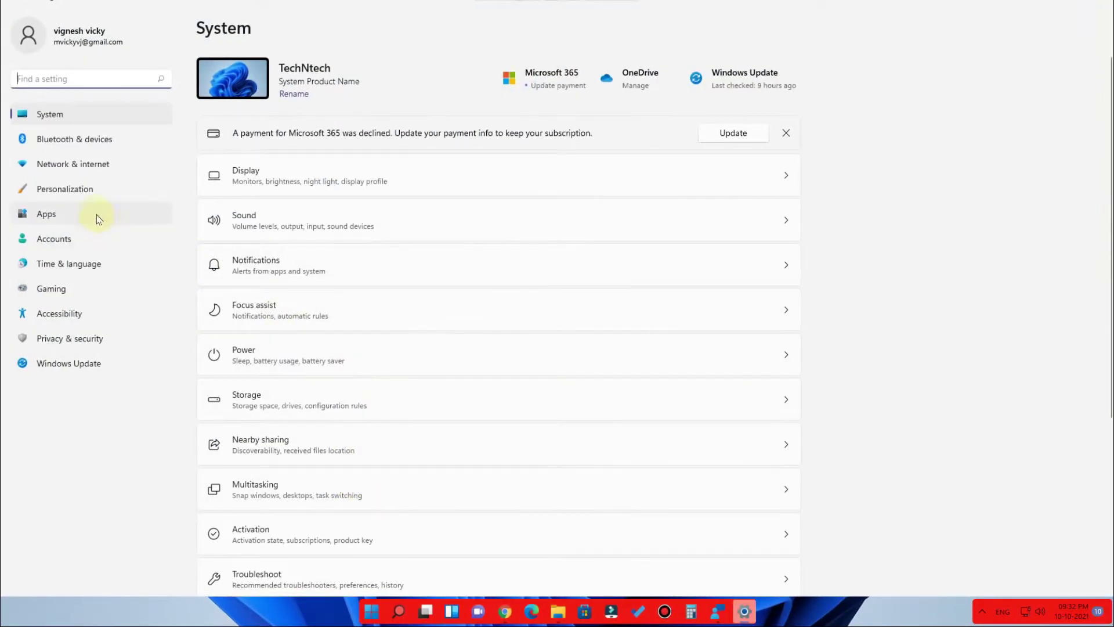
left_click(75, 193)
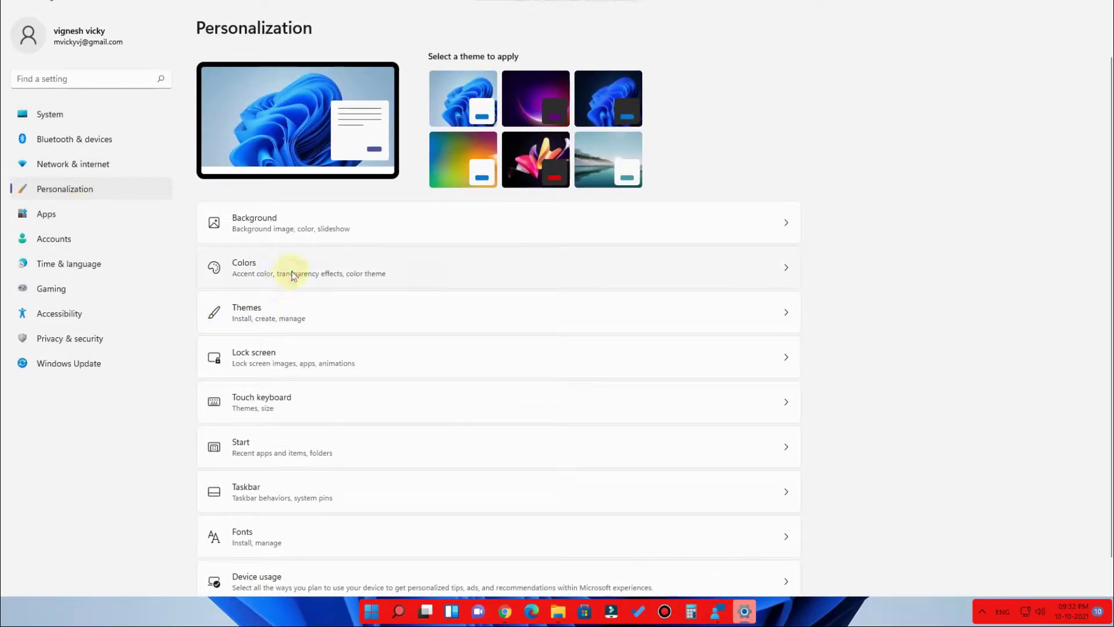
left_click(292, 276)
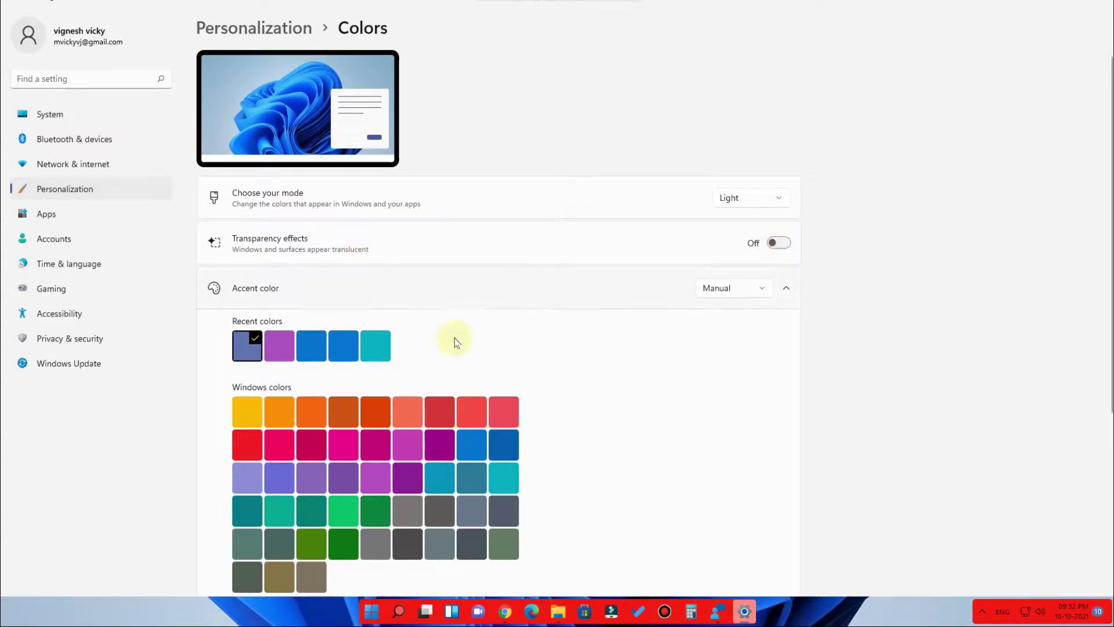
scroll(453, 344, "down", 3)
scroll(392, 239, "up", 2)
scroll(393, 240, "up", 1)
scroll(497, 505, "down", 5)
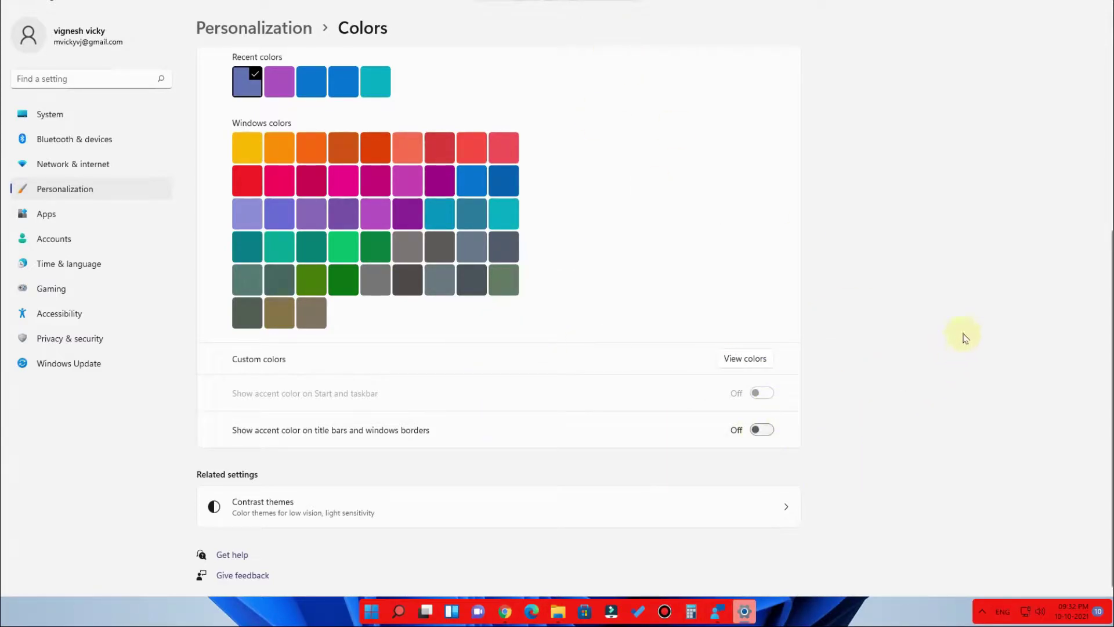
Close Settings and refresh the desktop
left_click(1101, 4)
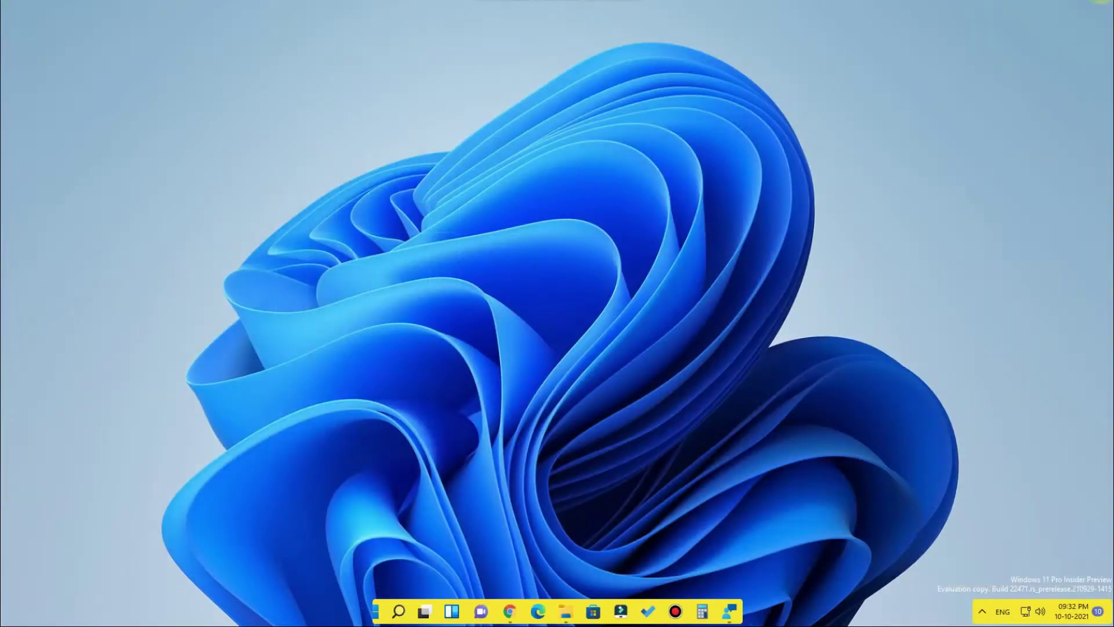
right_click(430, 164)
left_click(530, 242)
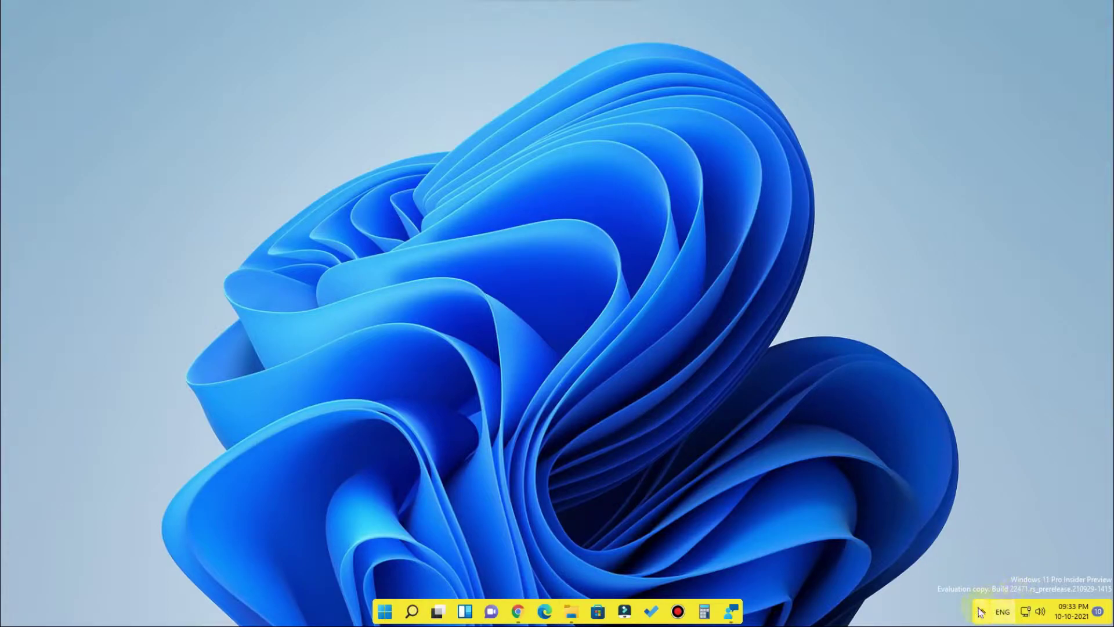
Exit TranslucentTB and RoundedTB from the tray, then refresh the desktop
left_click(981, 613)
right_click(1006, 550)
left_click(953, 536)
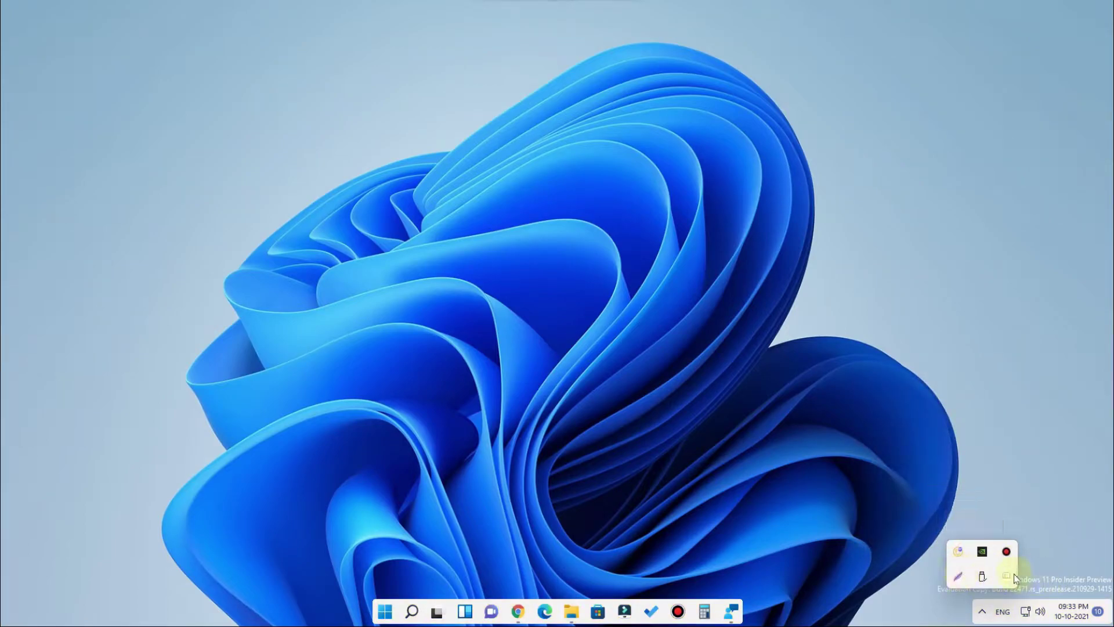
right_click(1006, 575)
left_click(1027, 564)
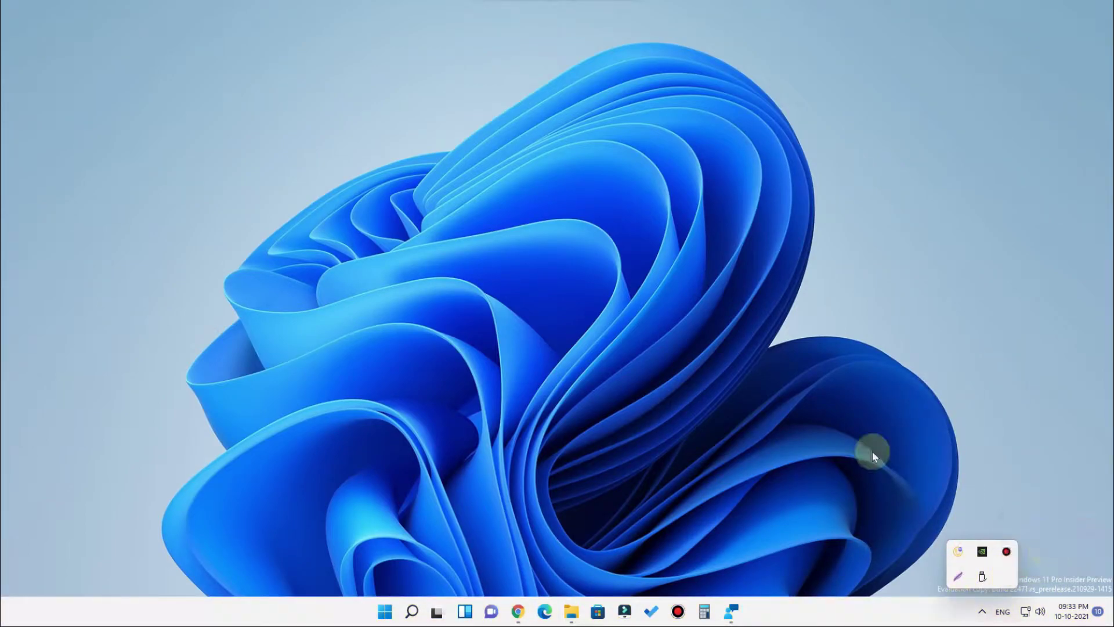
right_click(663, 281)
left_click(700, 337)
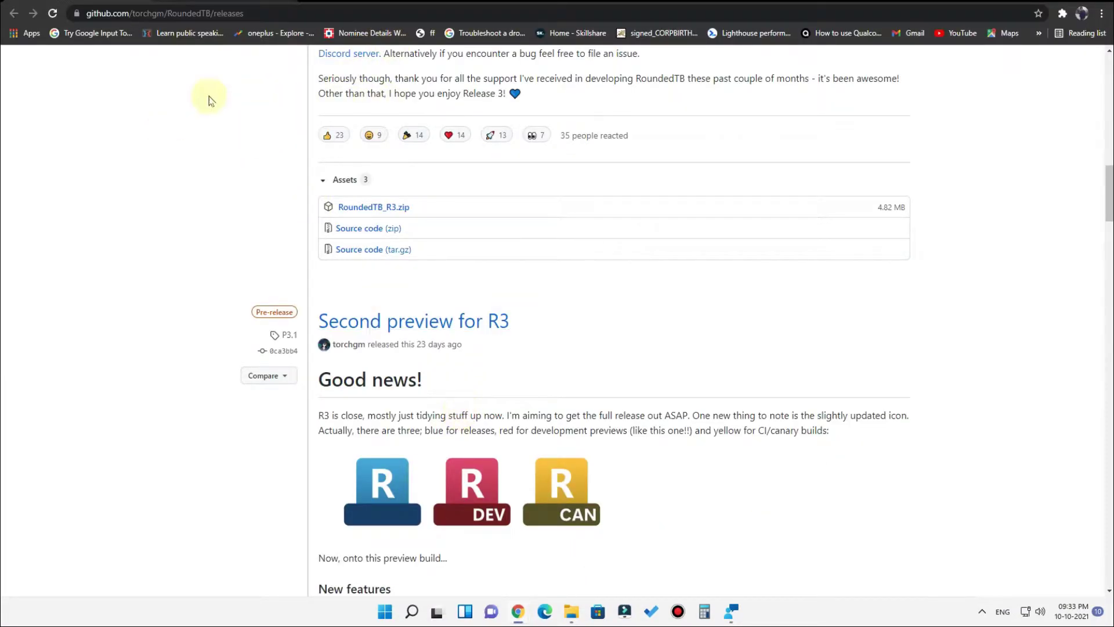
scroll(194, 214, "up", 2)
scroll(194, 214, "up", 10)
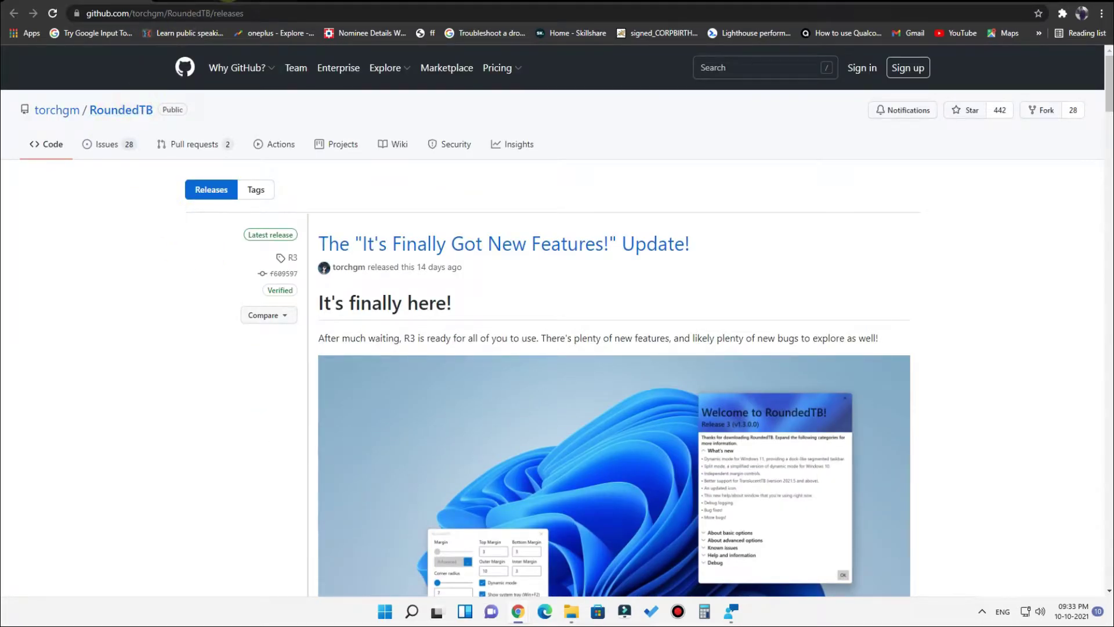
Switch between the RoundedTB and TranslucentTB release pages, ending on TranslucentTB's releases
key("alt+Left")
scroll(162, 232, "up", 3)
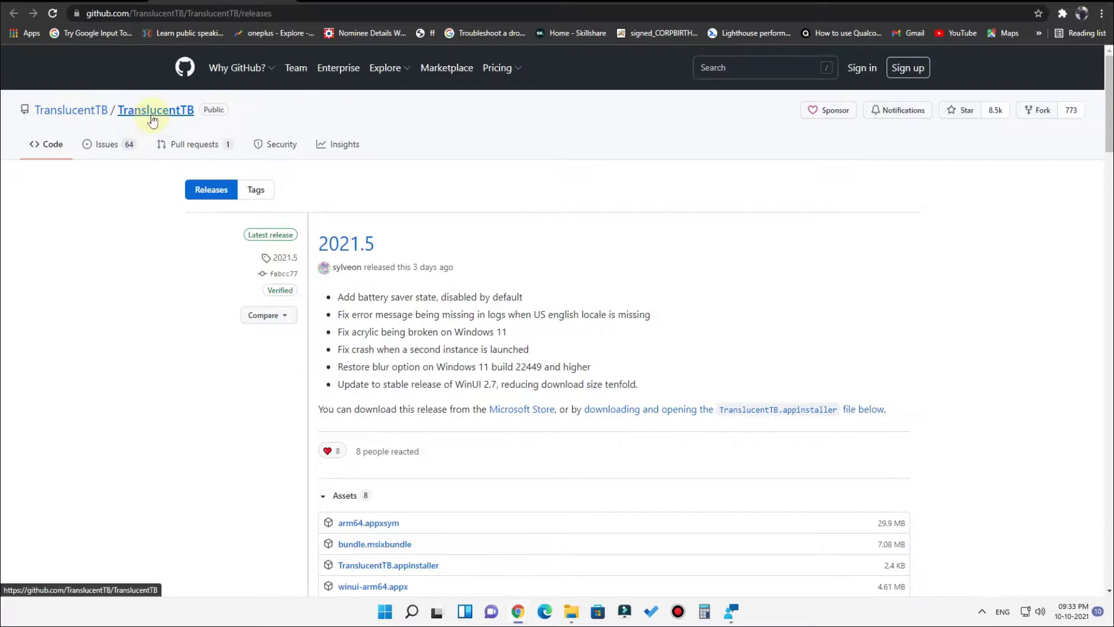
key("alt+Right")
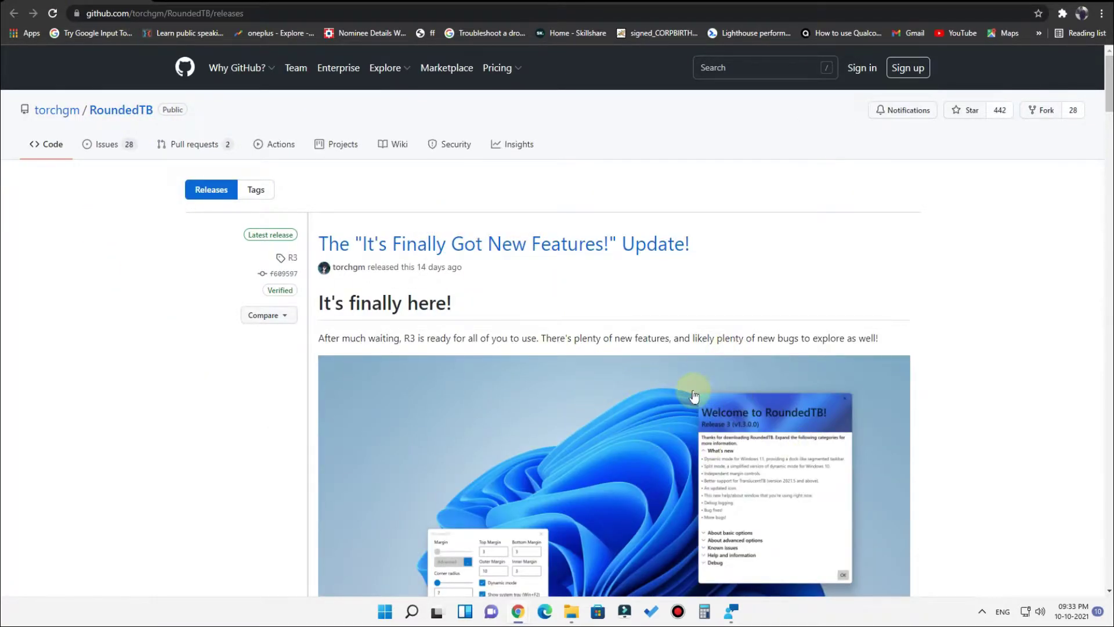
scroll(592, 370, "down", 6)
scroll(609, 418, "down", 5)
scroll(623, 456, "down", 2)
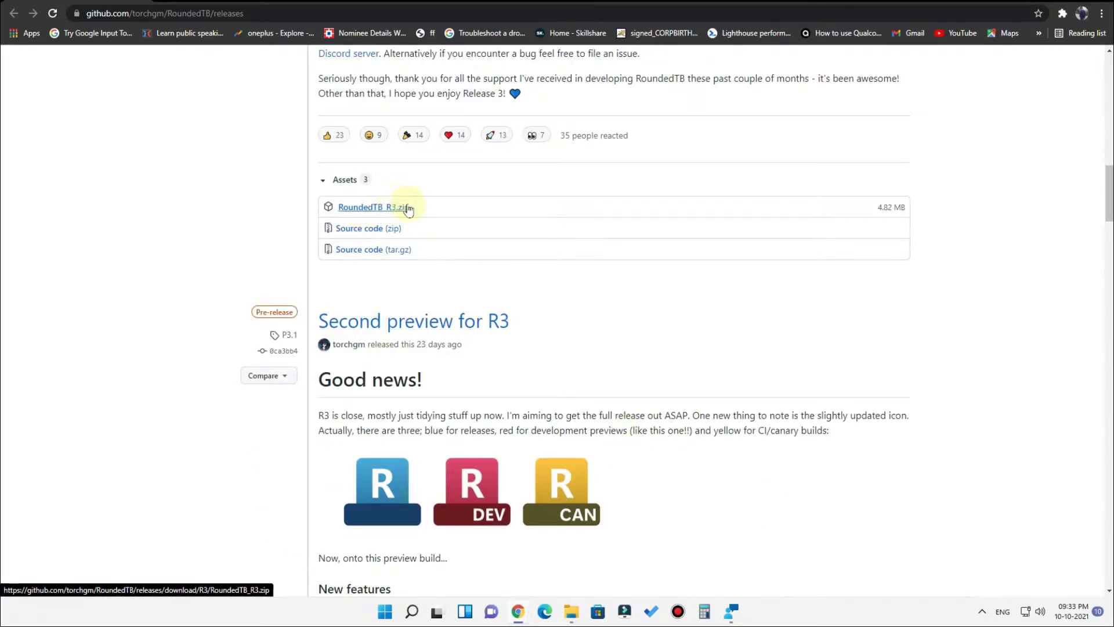
key("alt+Left")
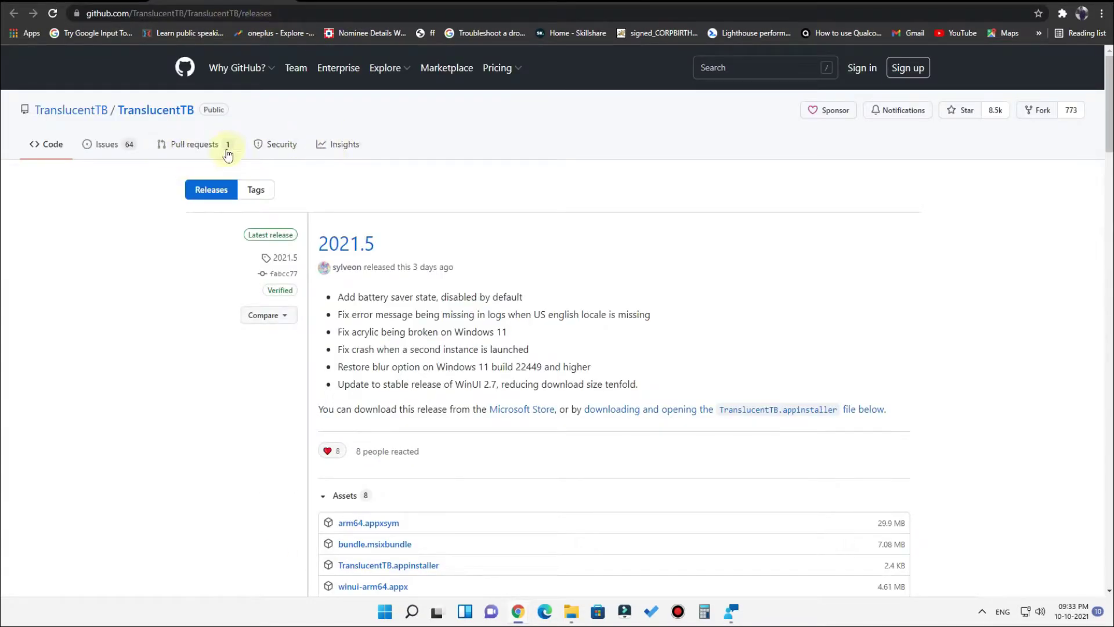
scroll(609, 322, "down", 6)
scroll(543, 343, "up", 3)
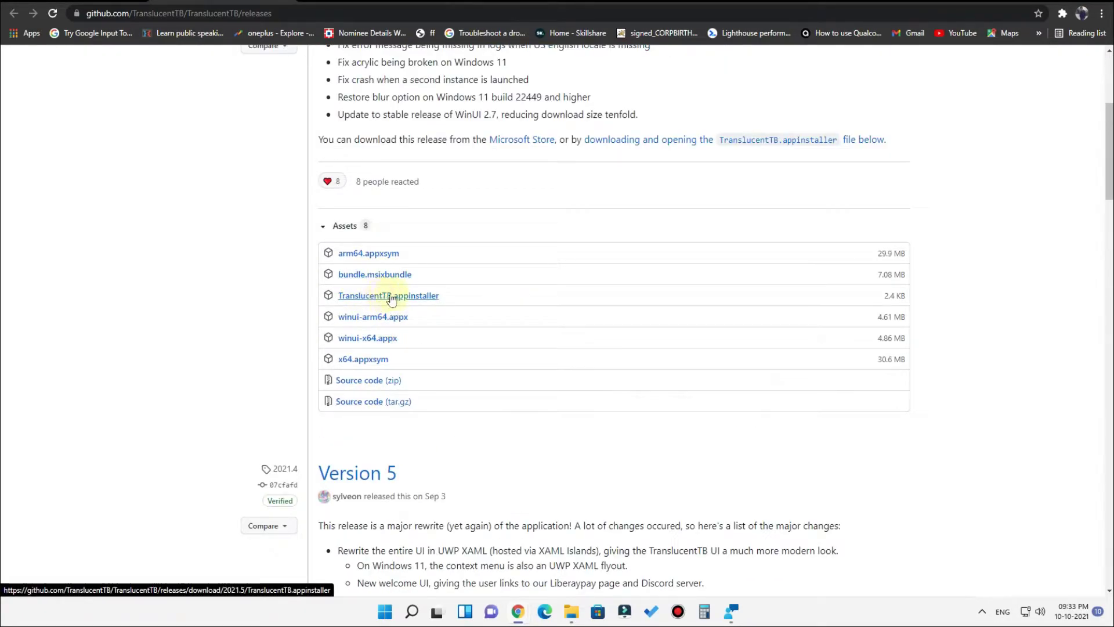
Run RoundedTB.exe from the RoundedTB_R3 folder window, accepting the security warning
left_click(431, 296)
mouse_move(571, 611)
left_click(570, 612)
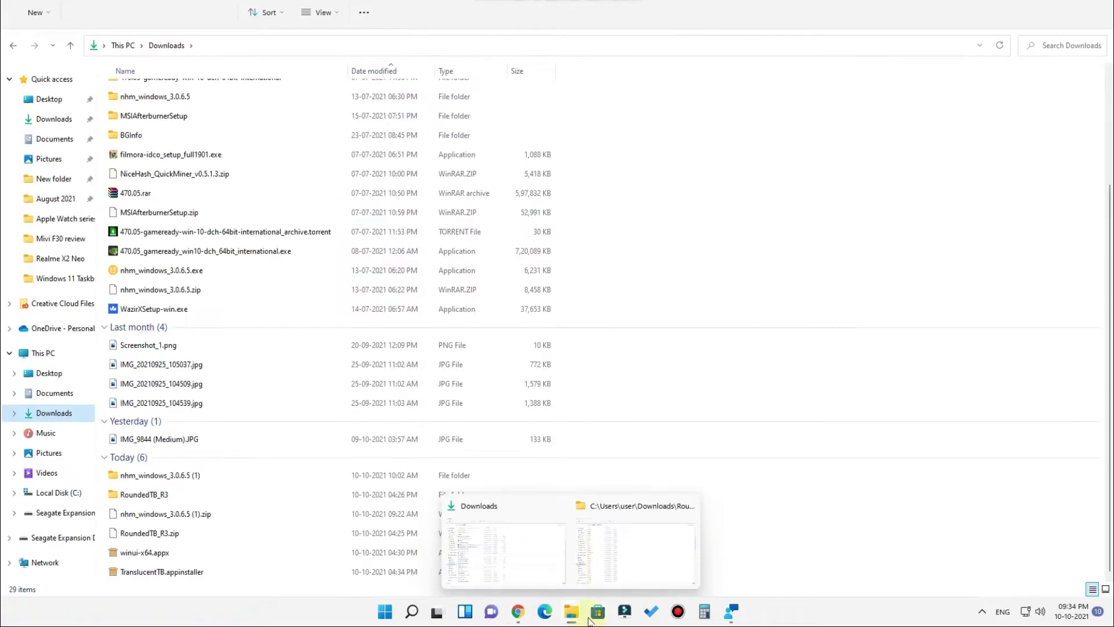
left_click(653, 557)
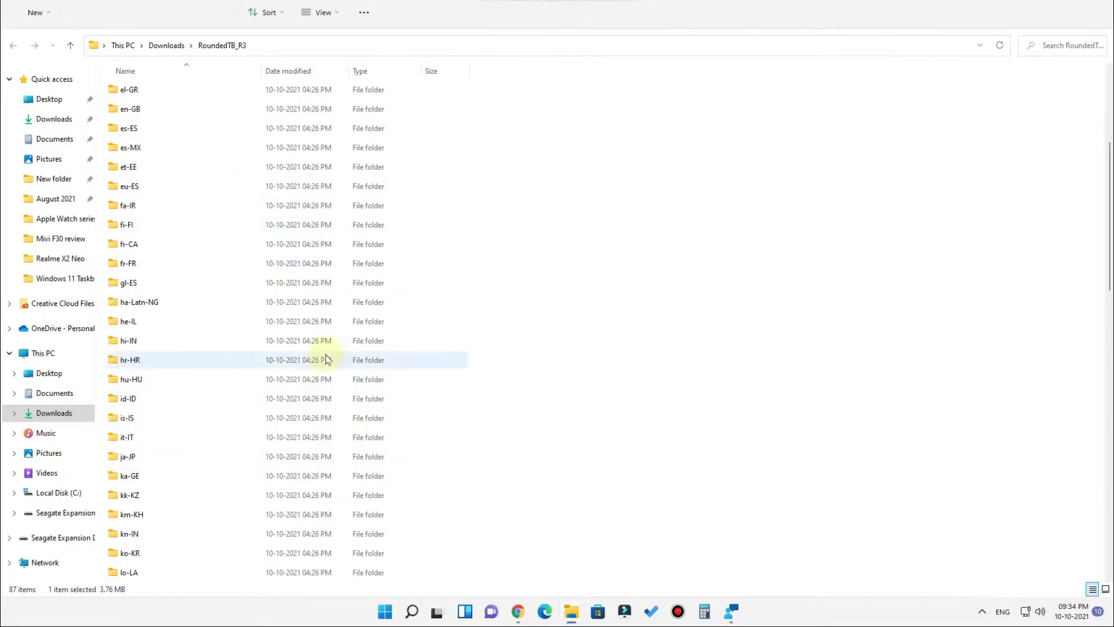
scroll(408, 379, "down", 10)
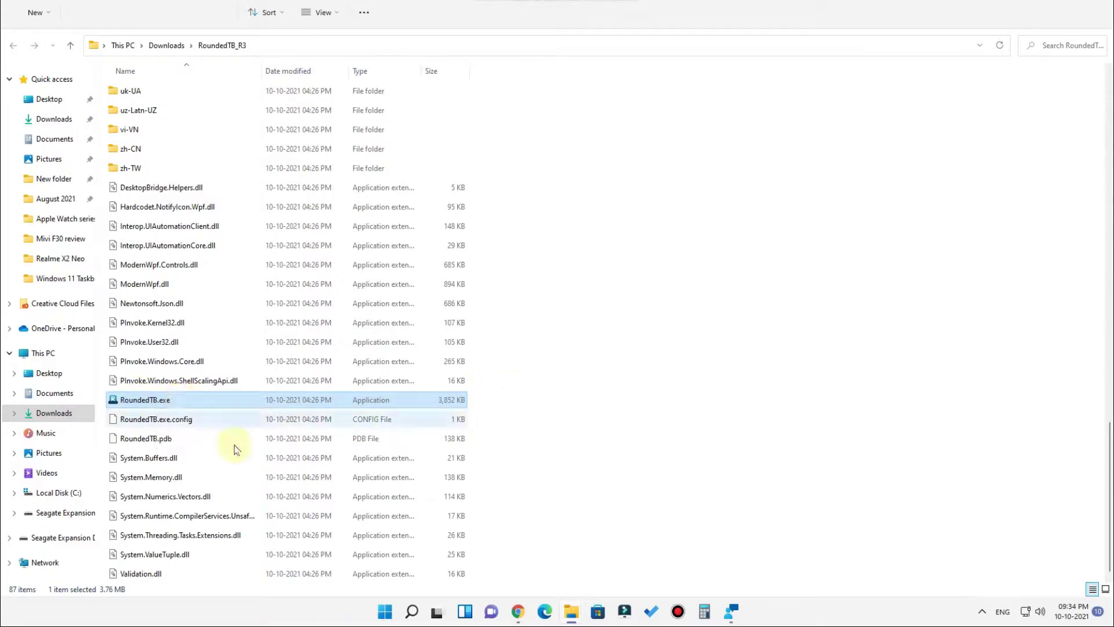
double_click(278, 401)
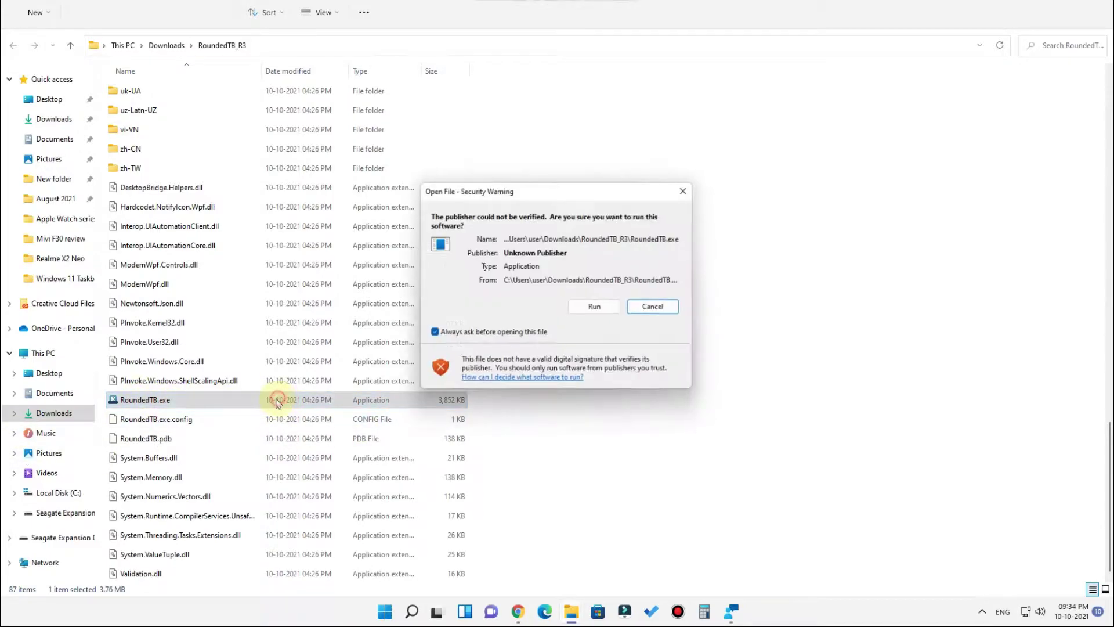
left_click(590, 310)
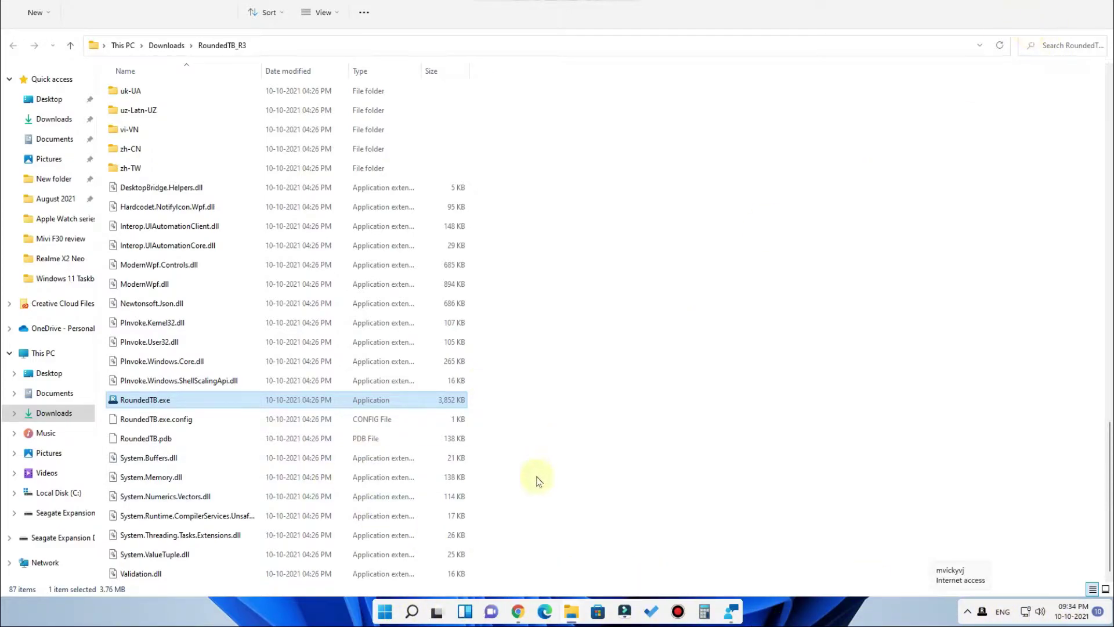
mouse_move(572, 611)
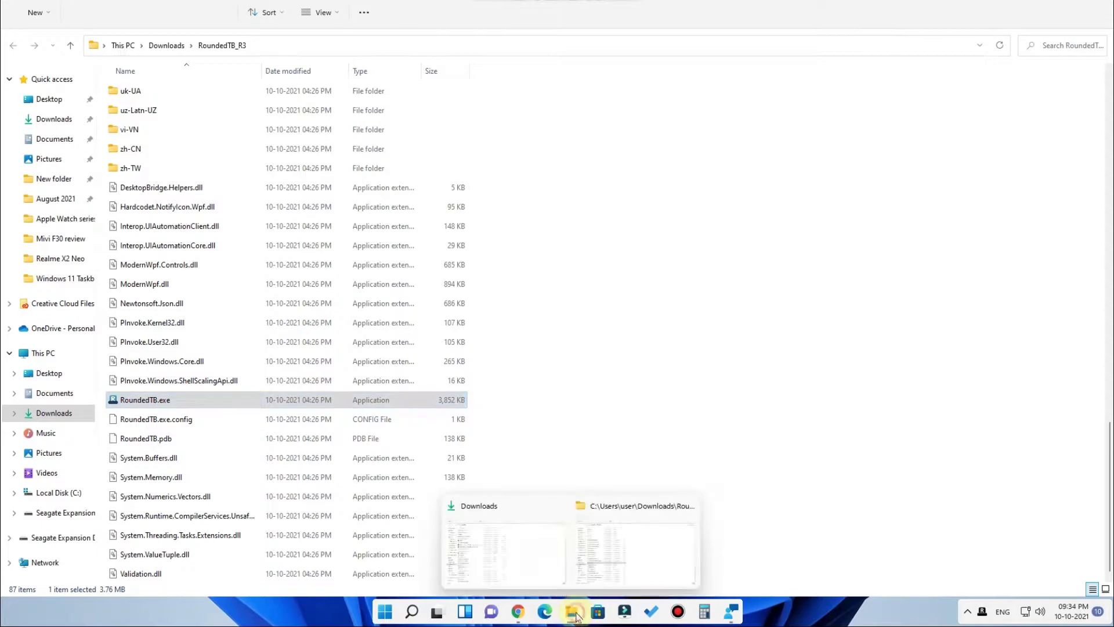
Launch TranslucentTB from TranslucentTB.appinstaller, minimise the installer, and refresh the desktop
left_click(511, 574)
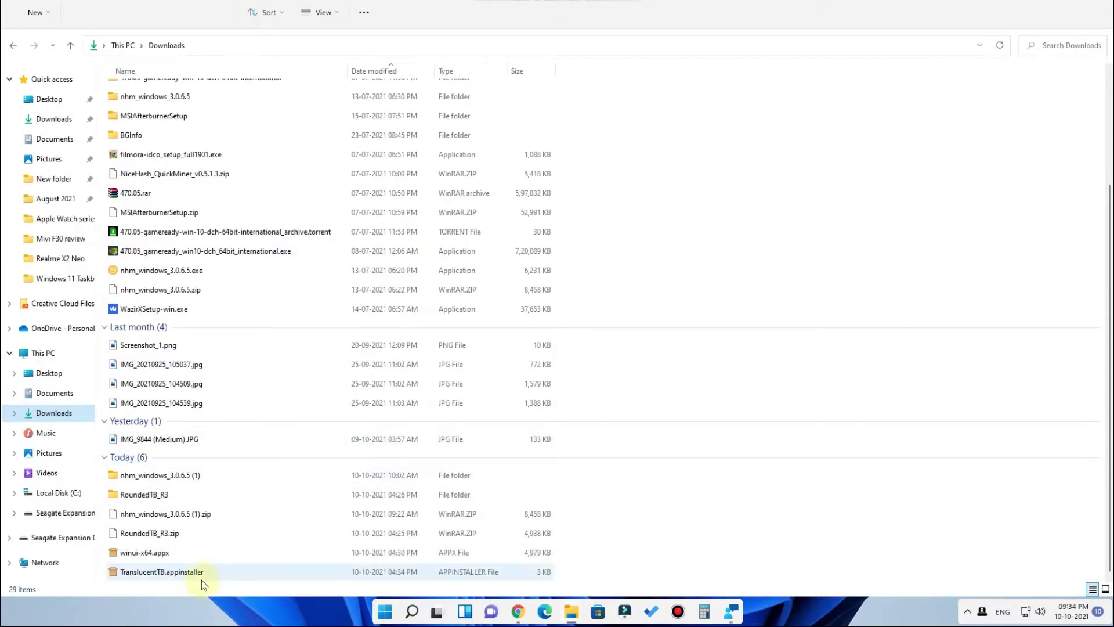
double_click(200, 576)
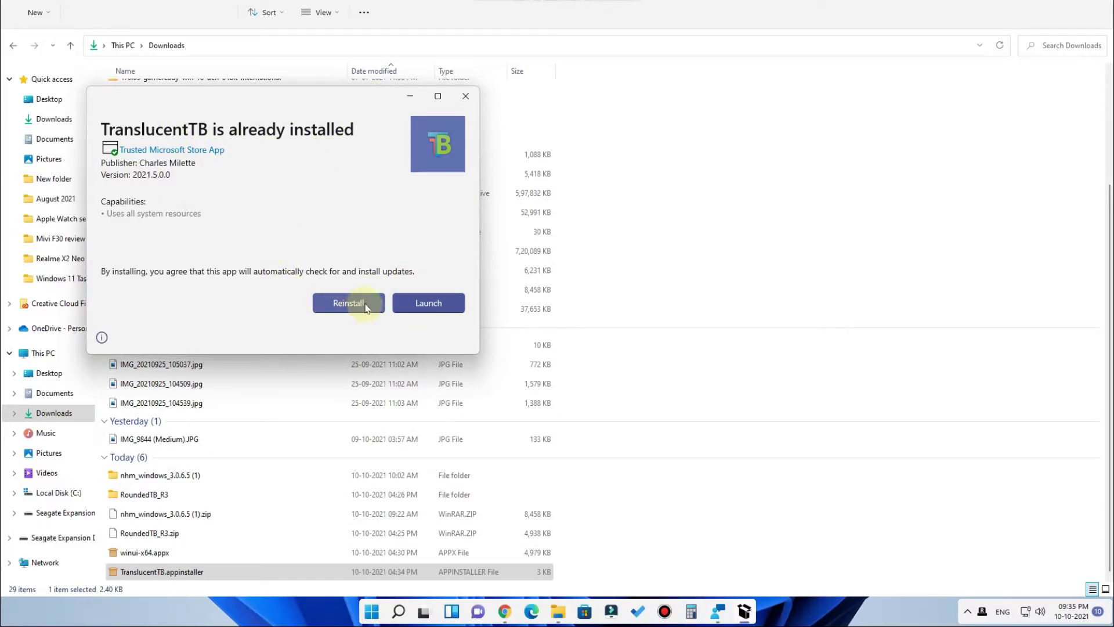
left_click(418, 303)
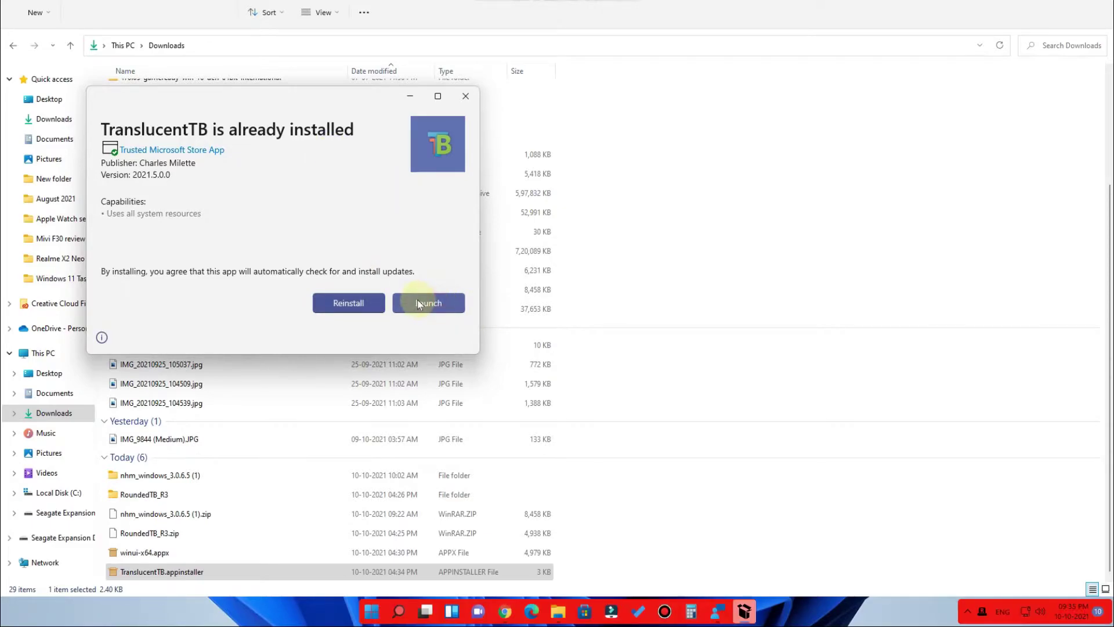
left_click(412, 98)
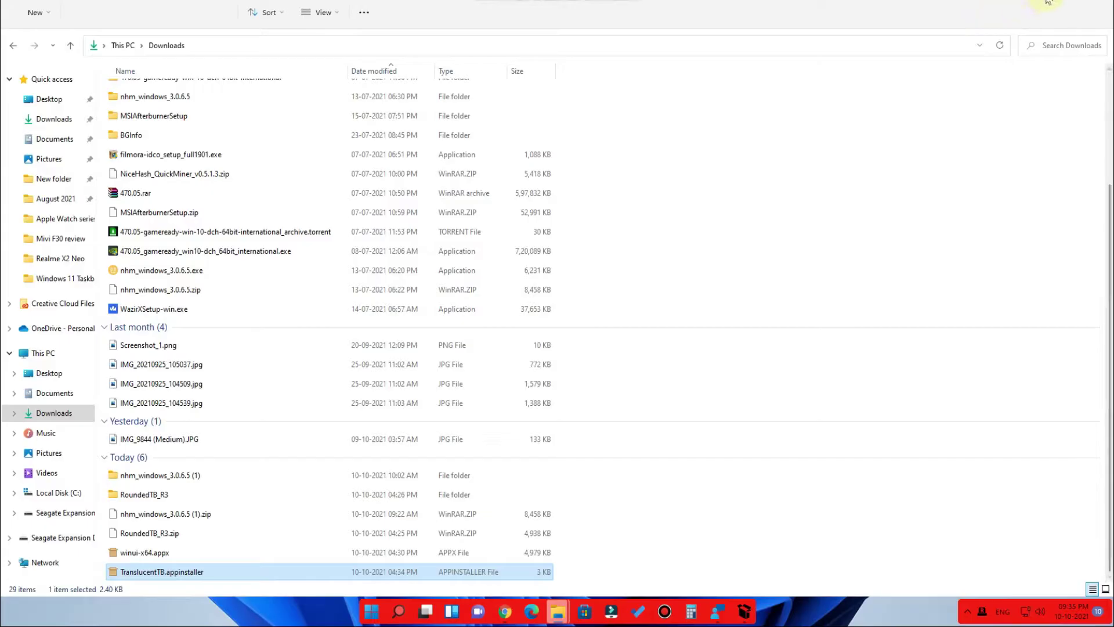
right_click(612, 218)
left_click(667, 267)
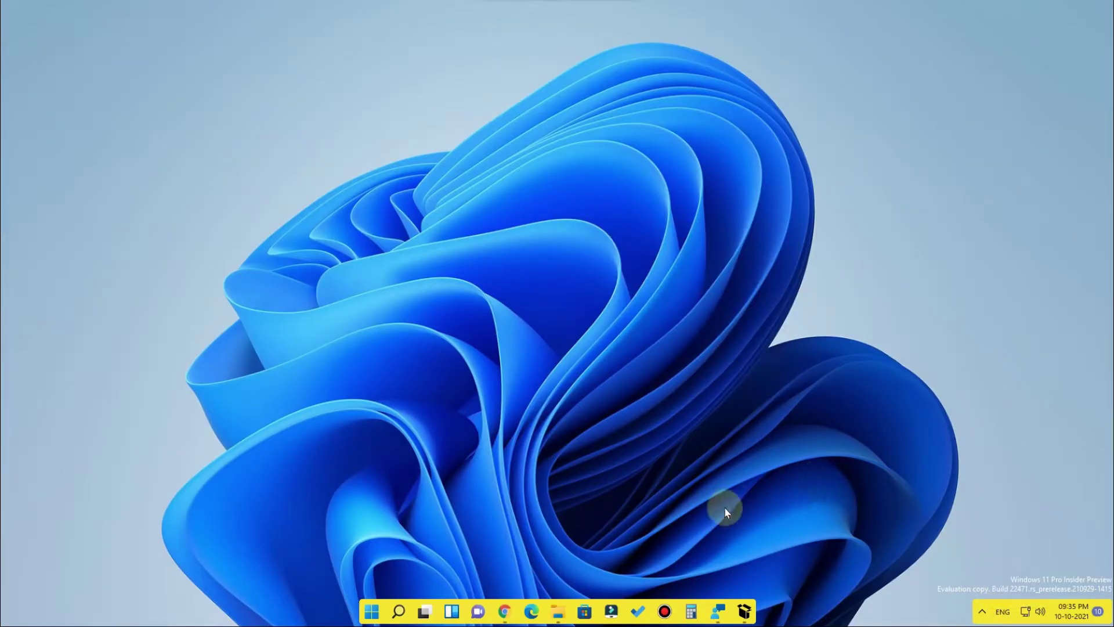
Open RoundedTB's settings from the tray and move its window to the screen centre
left_click(984, 612)
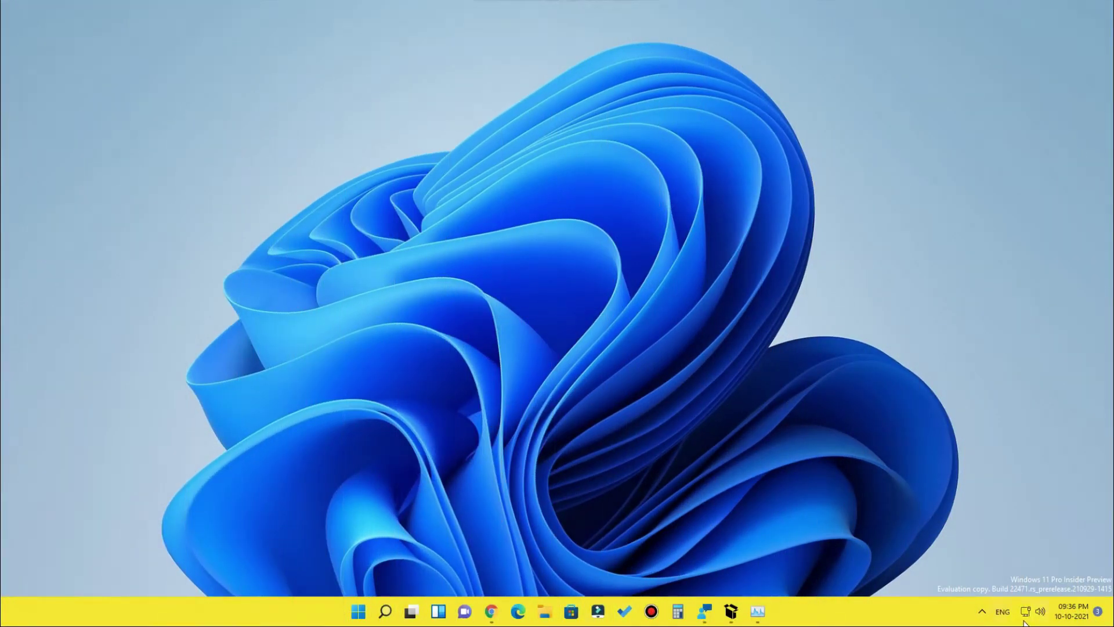
left_click(983, 612)
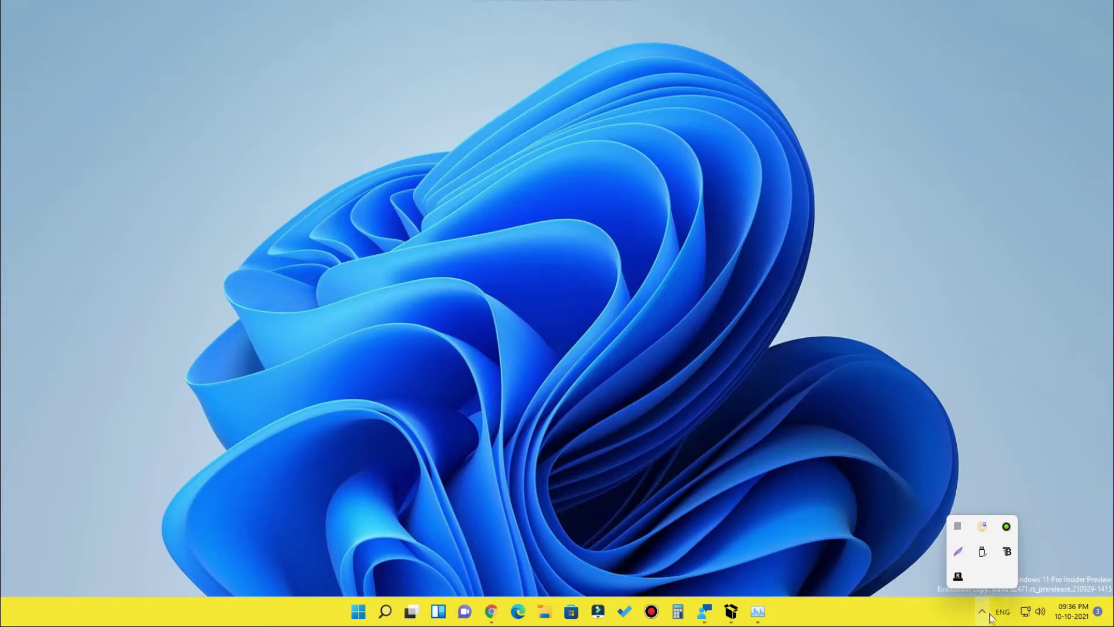
right_click(970, 581)
left_click(988, 547)
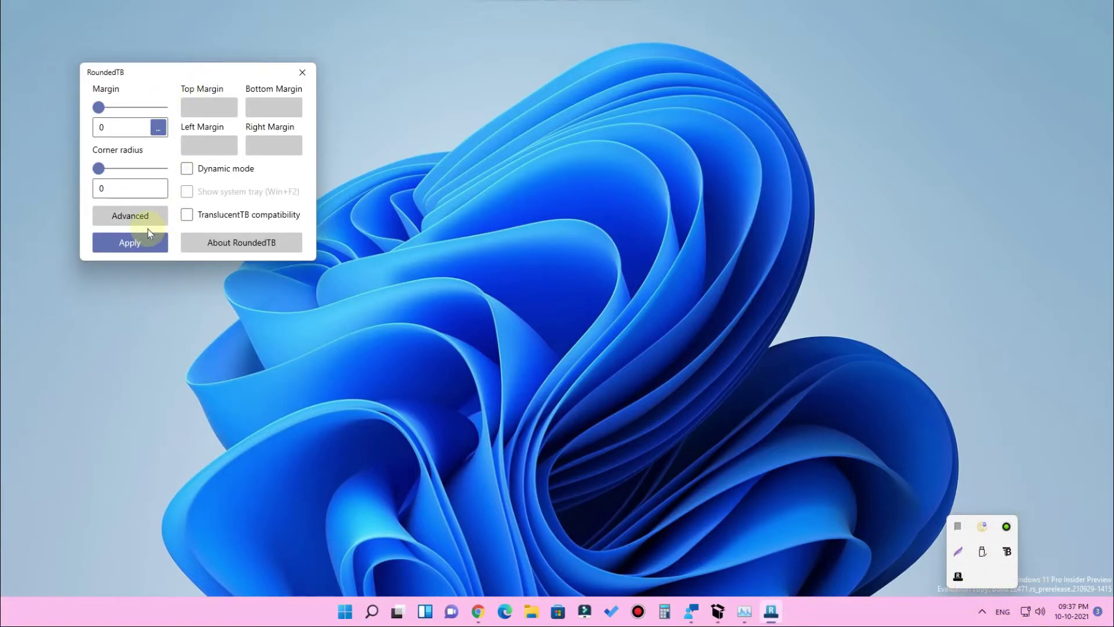
left_click(142, 215)
left_click_drag(113, 73, 569, 281)
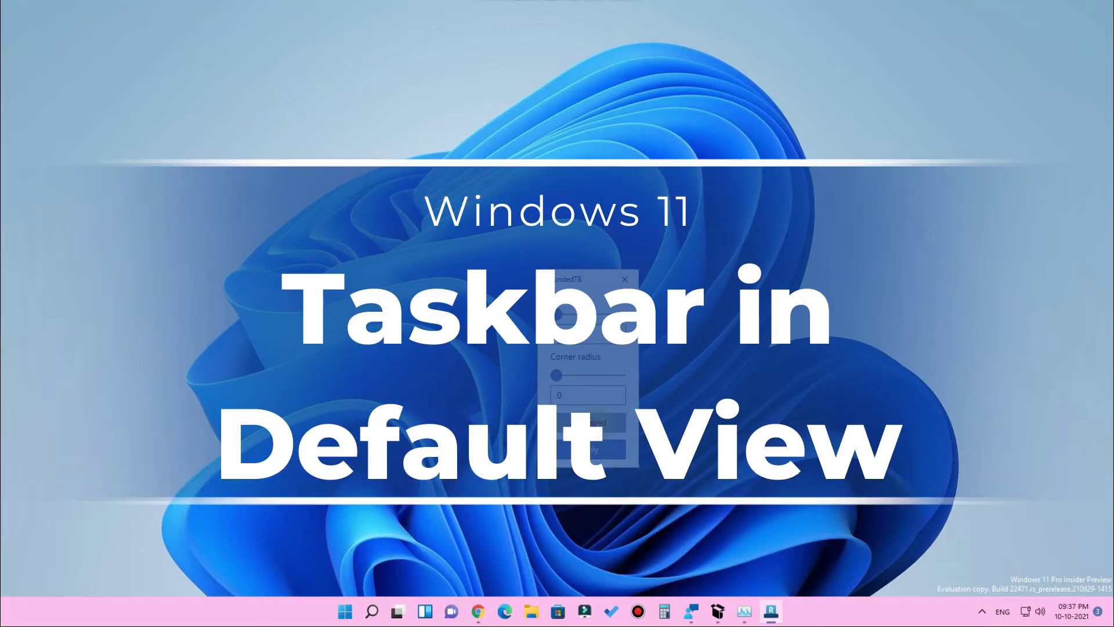
Enable dynamic mode and TranslucentTB compatibility, set margin 3 and corner radius 4, and apply
left_click(601, 423)
left_click(682, 381)
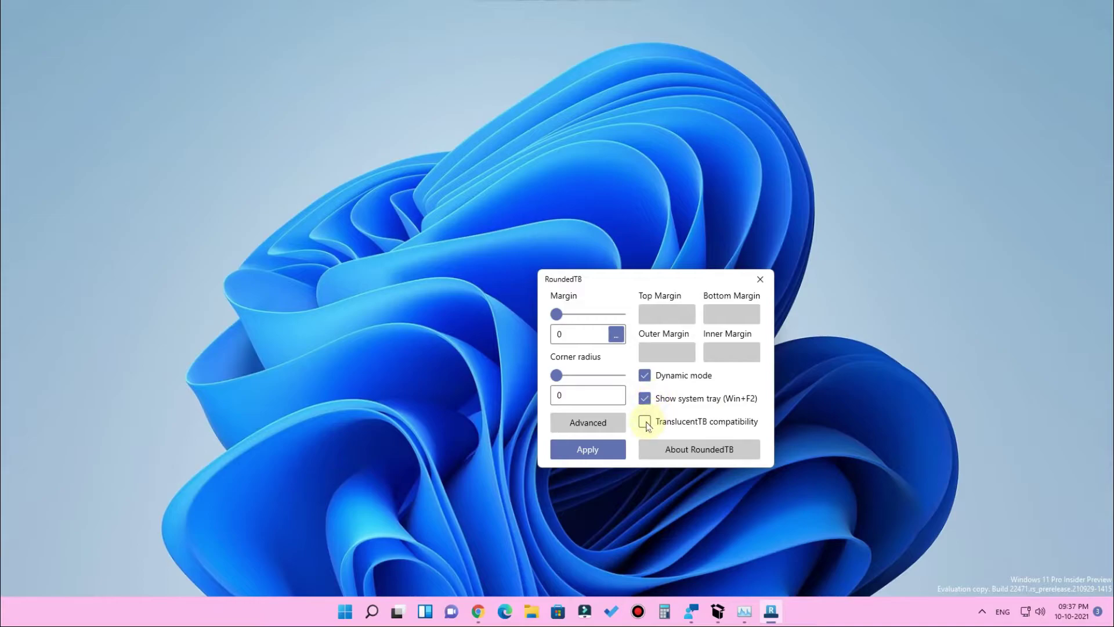
left_click(645, 422)
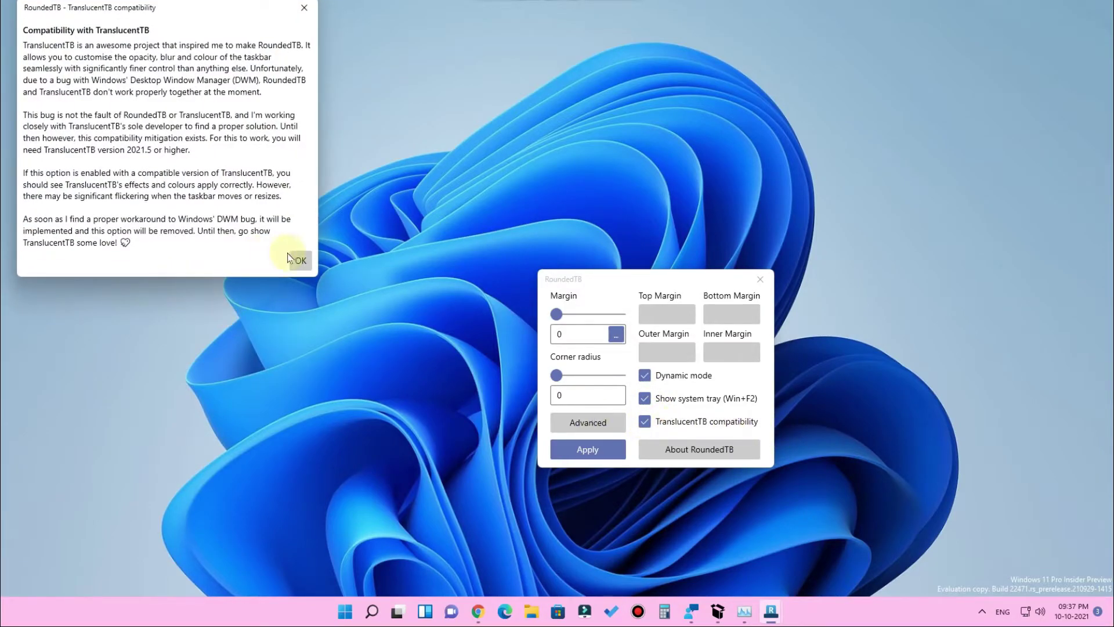
left_click(302, 262)
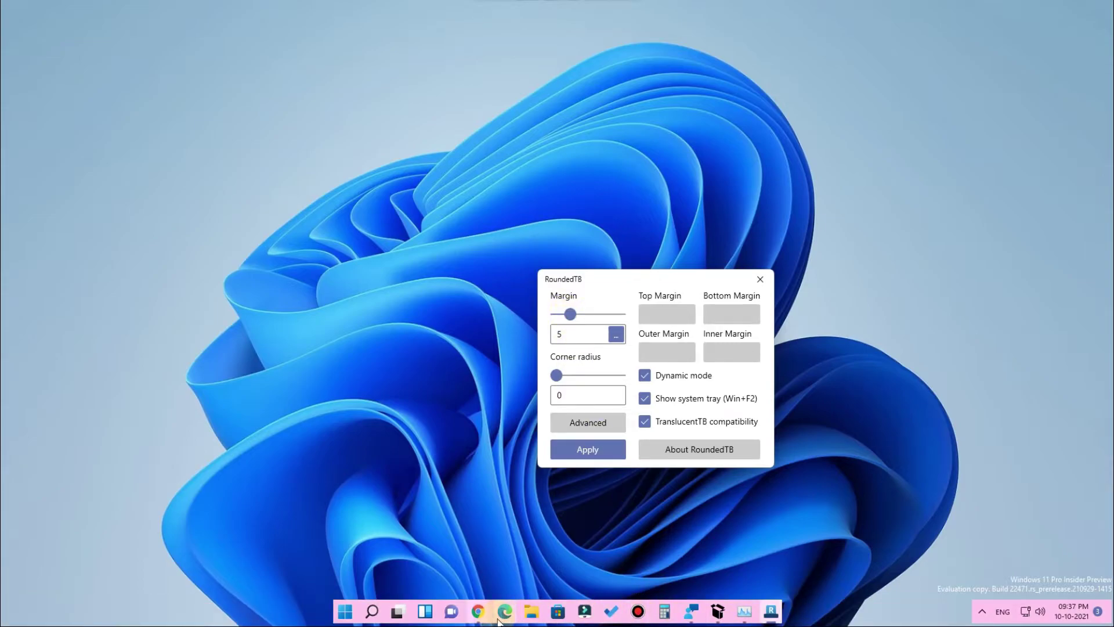
left_click(558, 376)
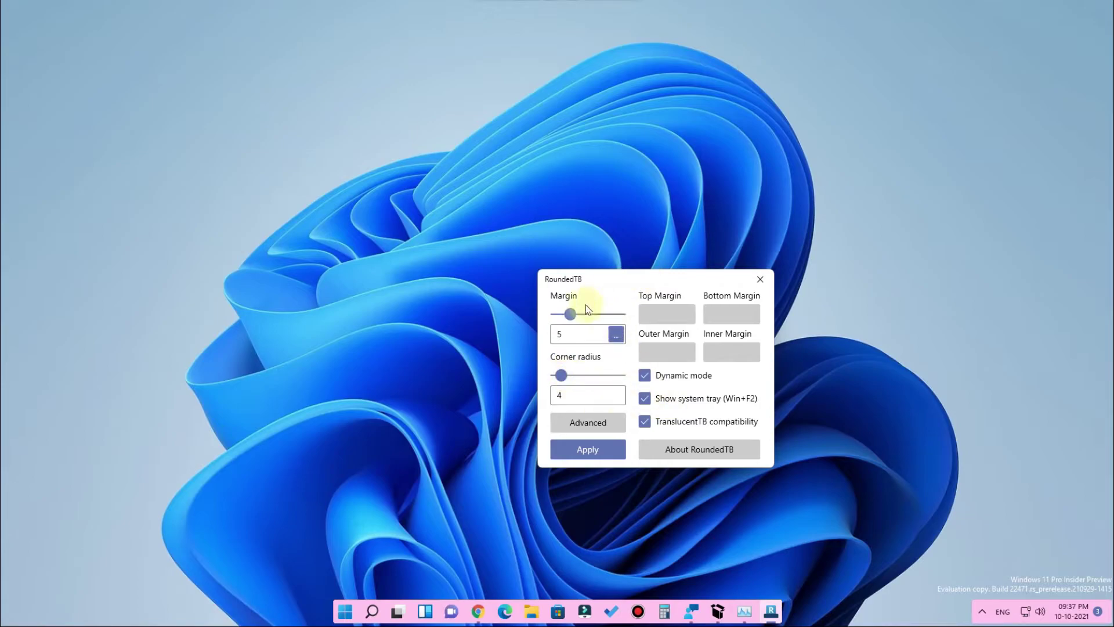
left_click_drag(573, 315, 576, 315)
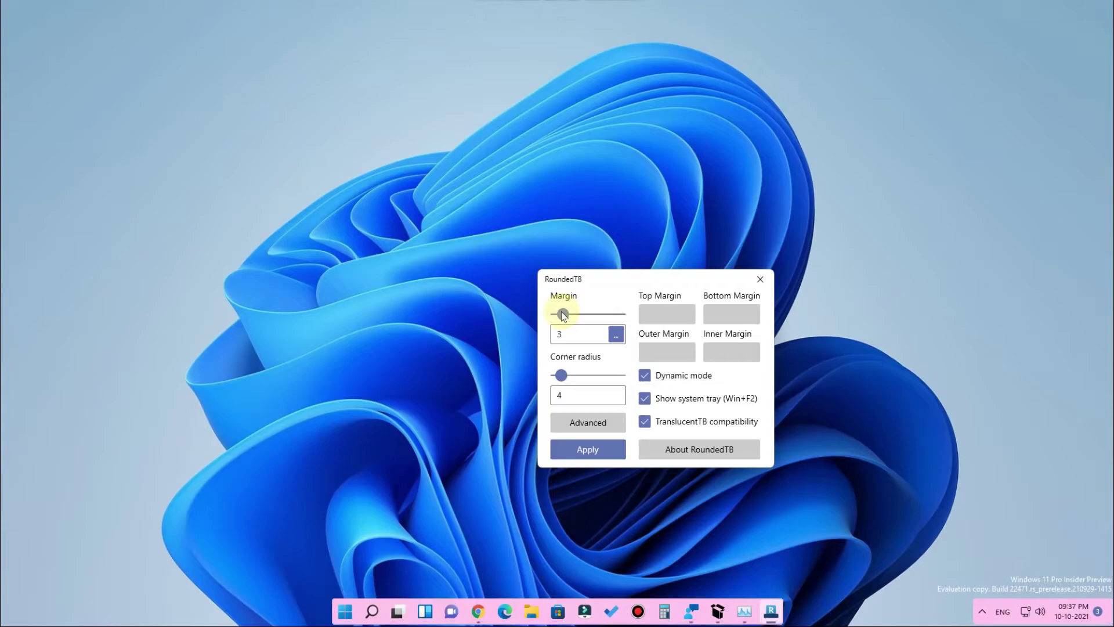
left_click(599, 451)
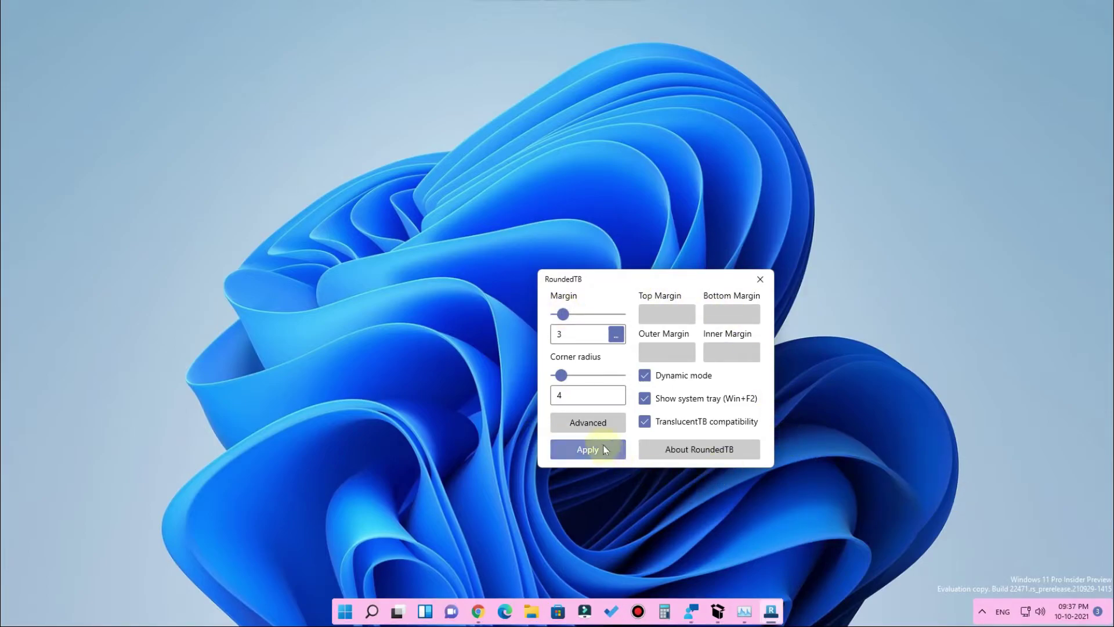
left_click(760, 279)
left_click(1002, 611)
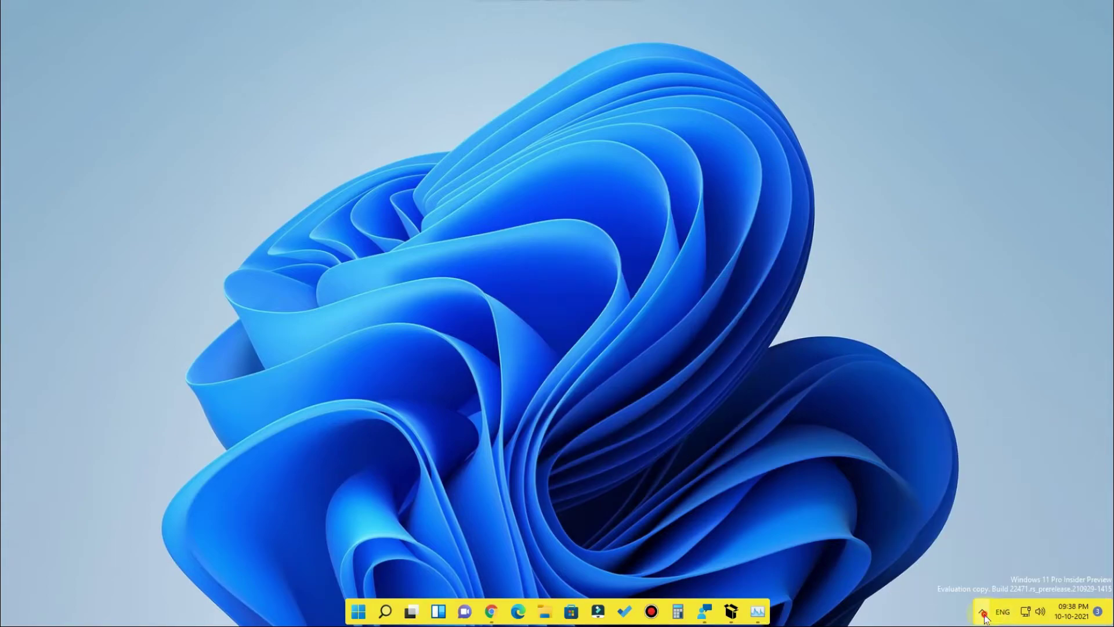
left_click(983, 611)
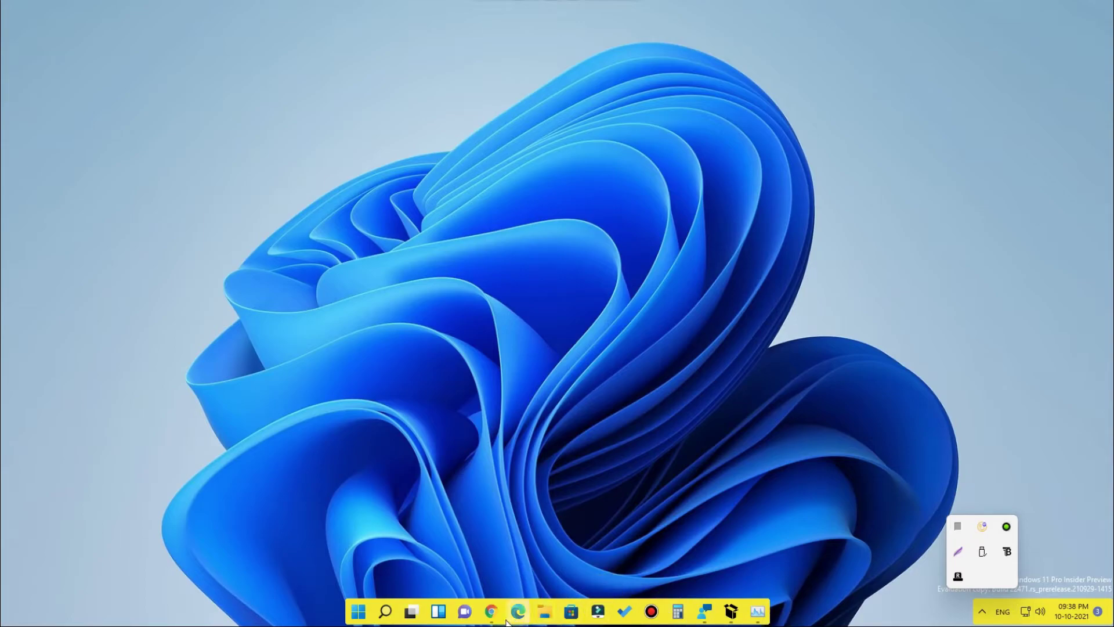
left_click(386, 613)
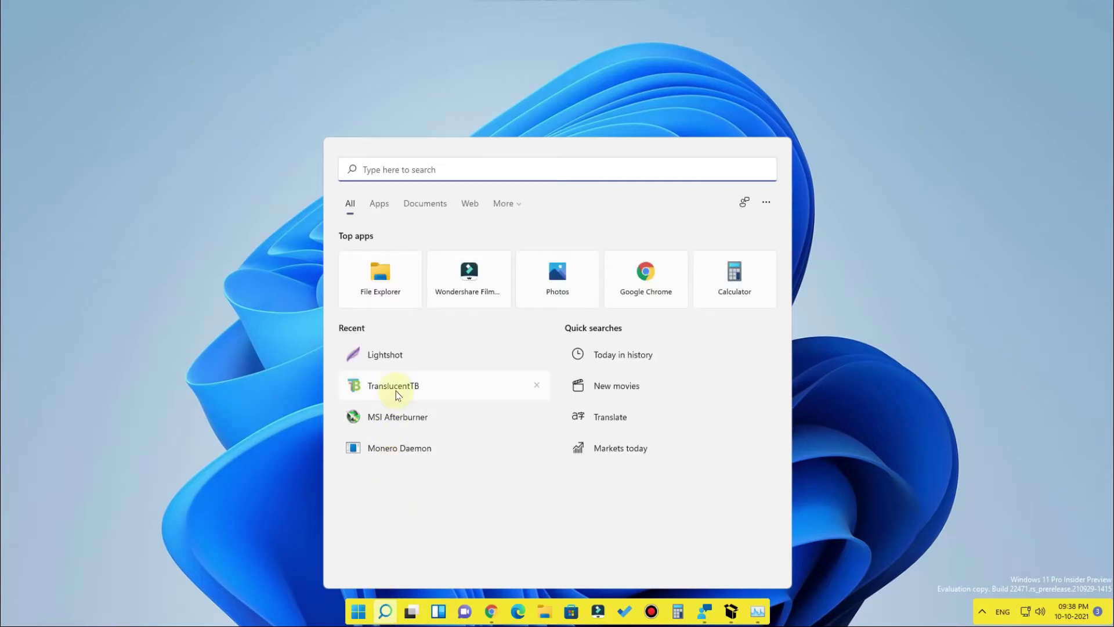
left_click(402, 420)
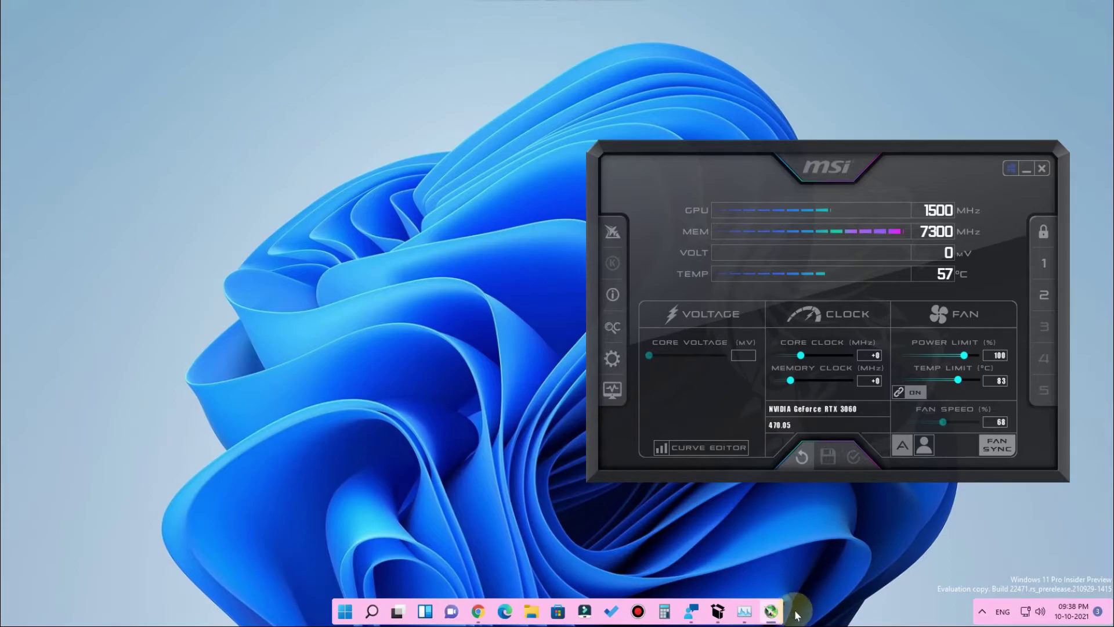
left_click(1042, 169)
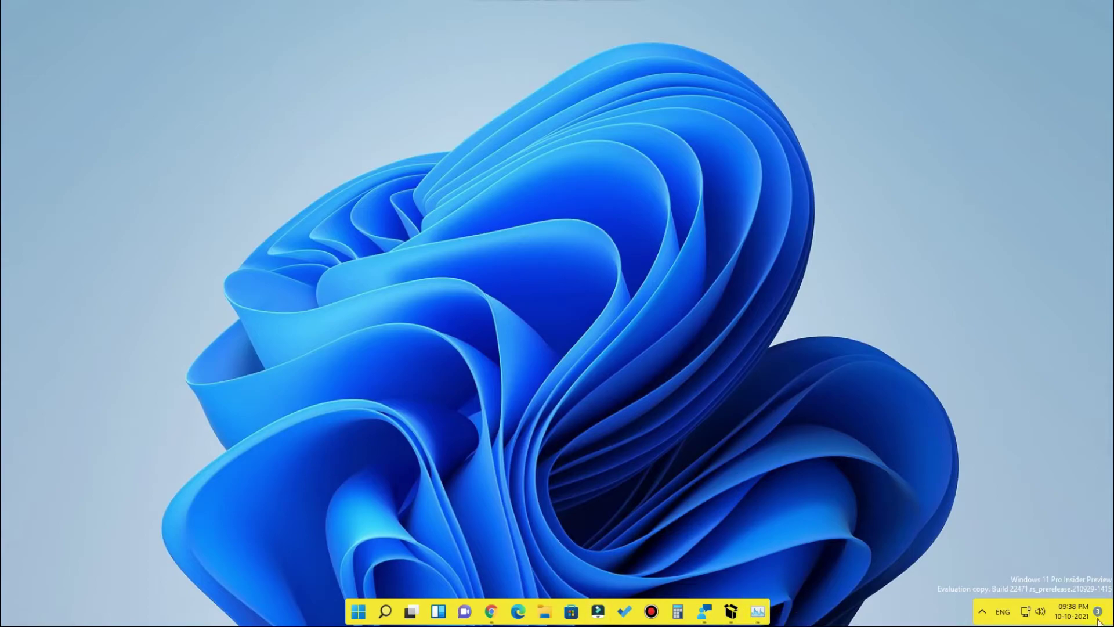
left_click(984, 611)
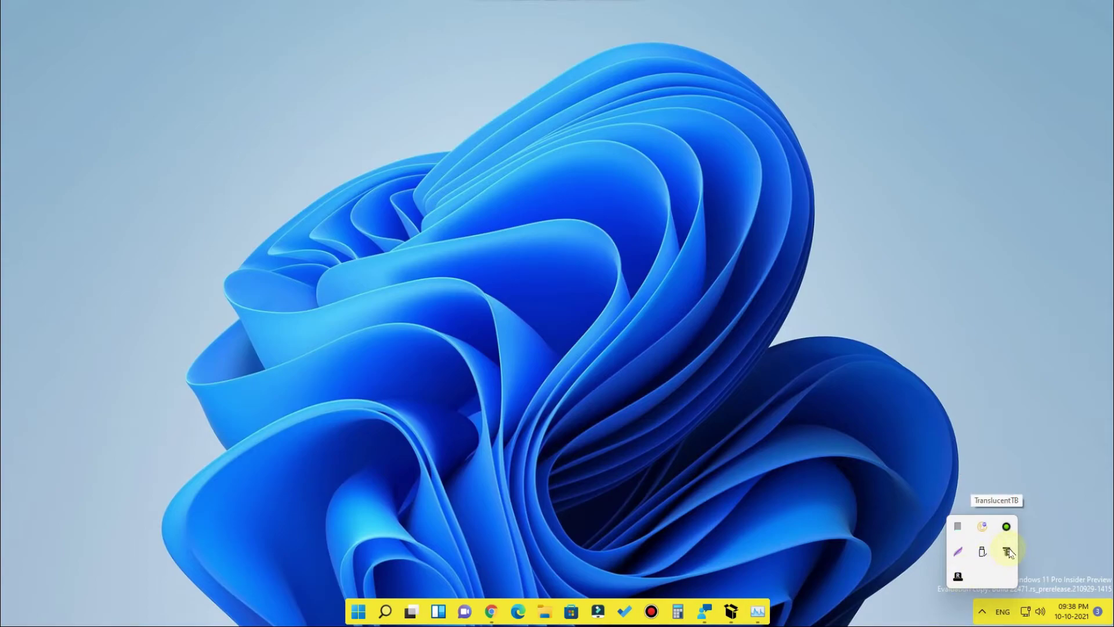
Set a custom red-orange desktop taskbar colour in TranslucentTB and confirm it
right_click(1006, 553)
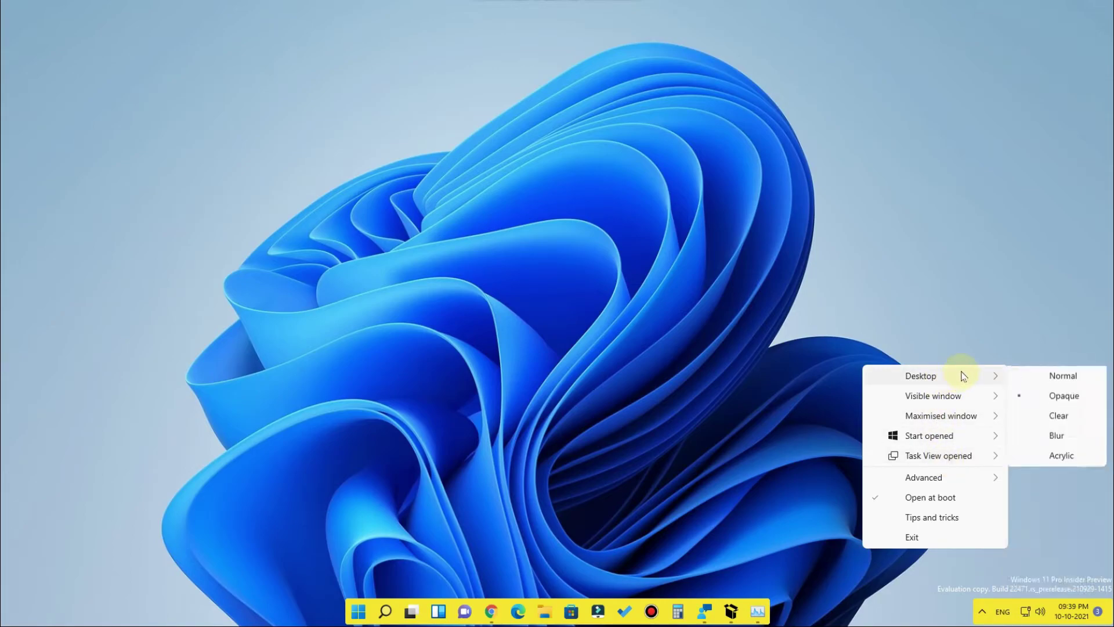
mouse_move(932, 377)
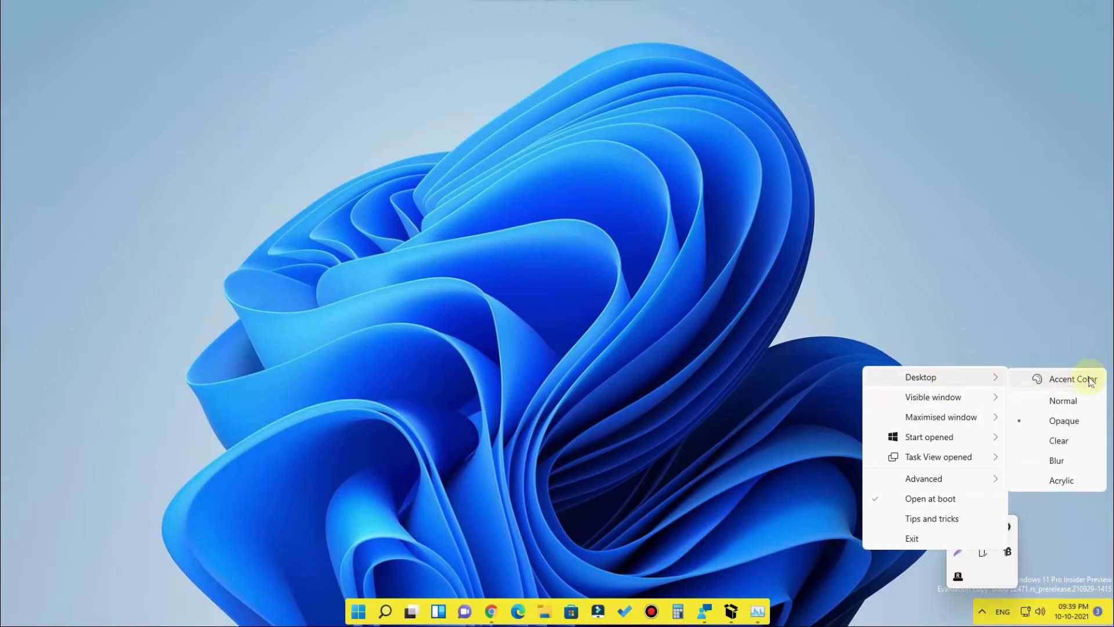
left_click(1068, 383)
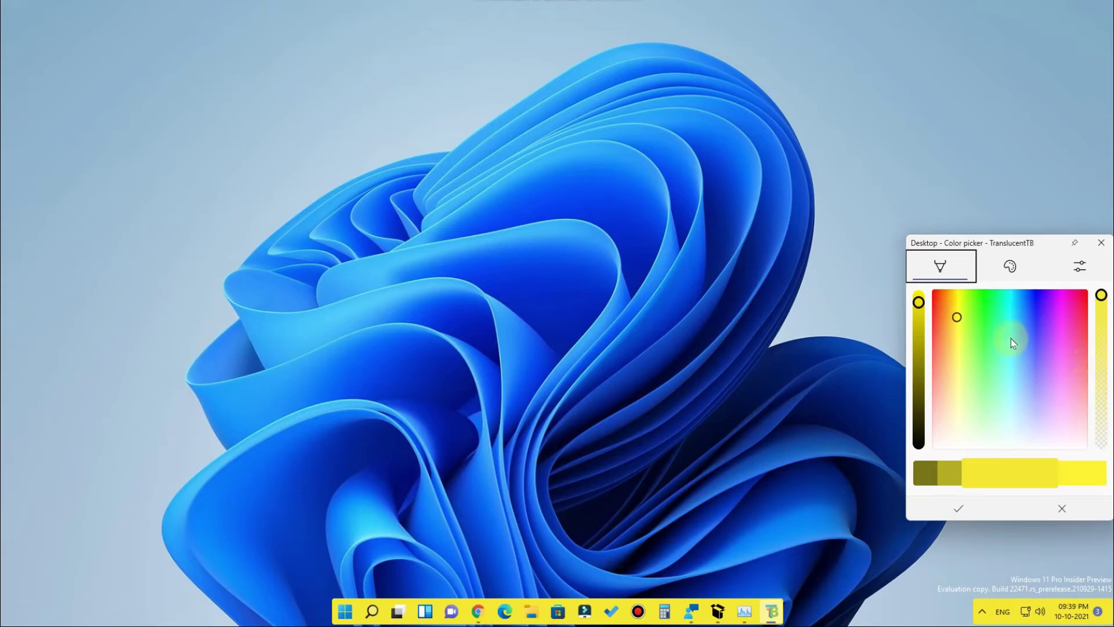
left_click(1039, 302)
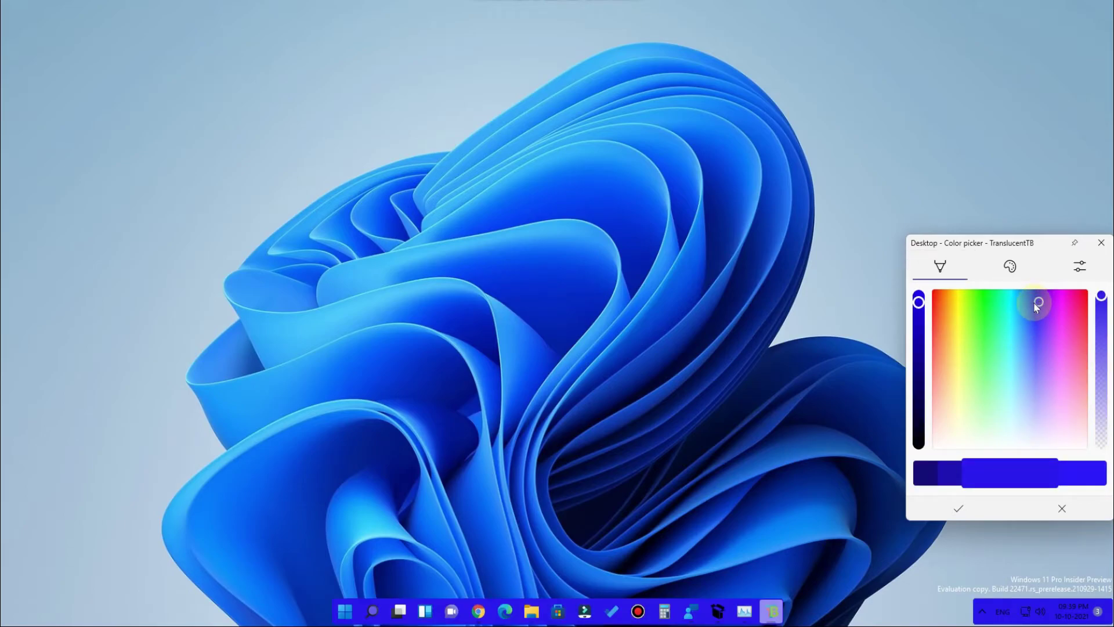
left_click(938, 300)
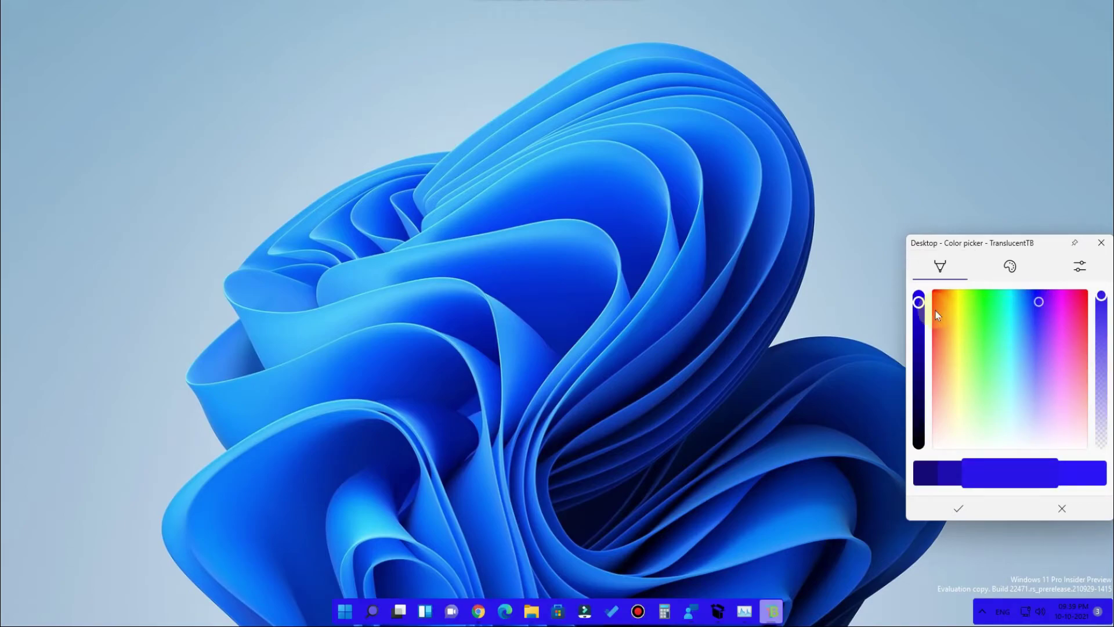
left_click(957, 508)
left_click(982, 611)
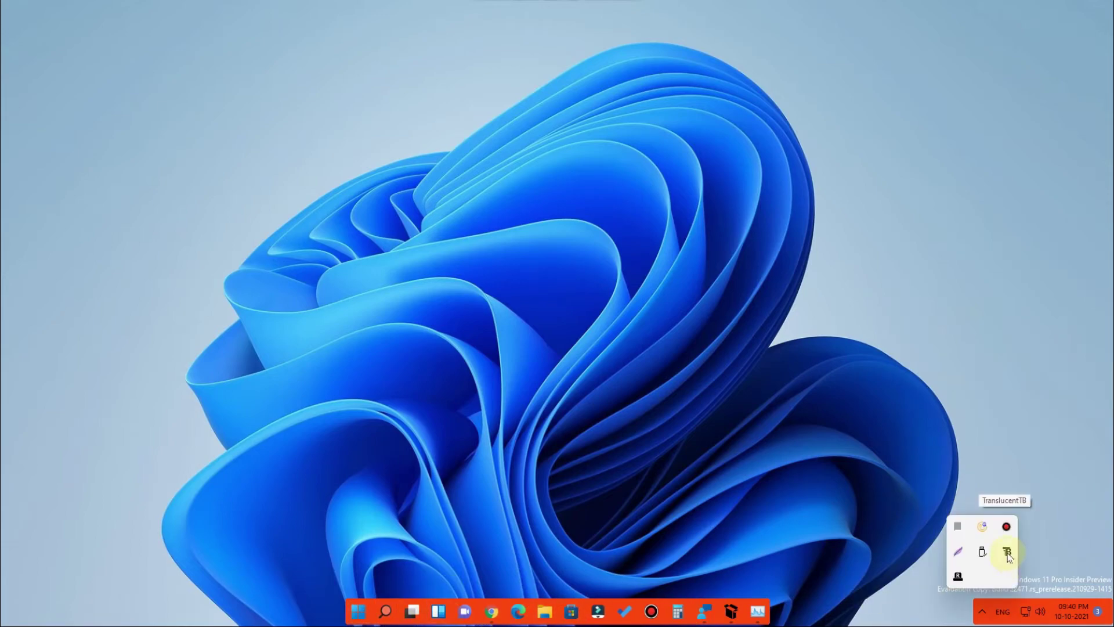
Pick yellow as TranslucentTB's custom Maximised window taskbar colour and confirm it
left_click(1007, 556)
mouse_move(939, 418)
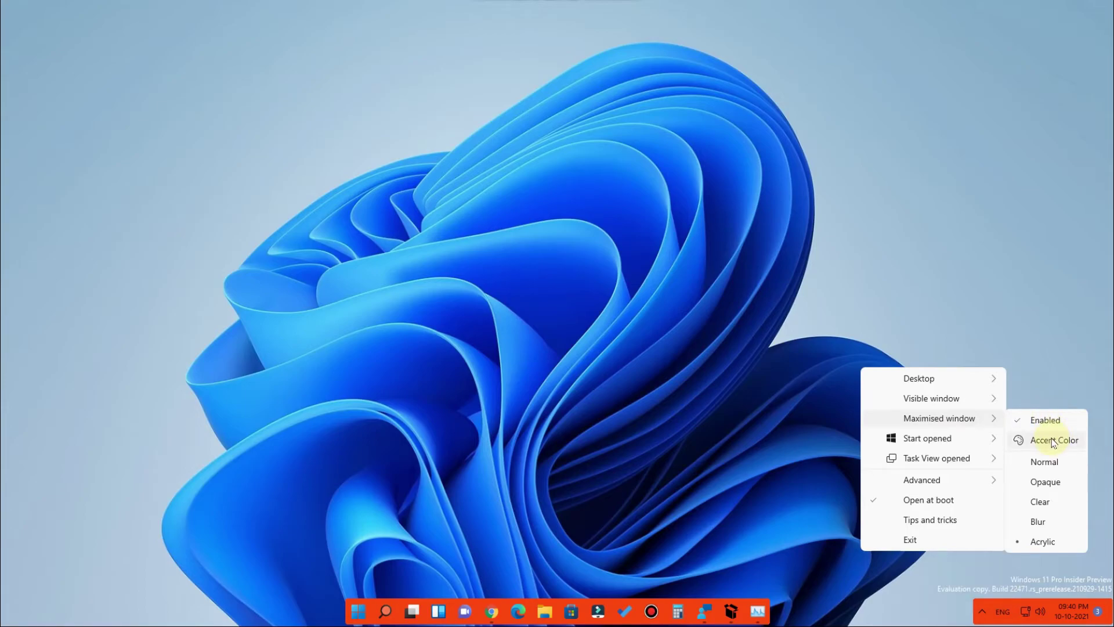
left_click(1052, 441)
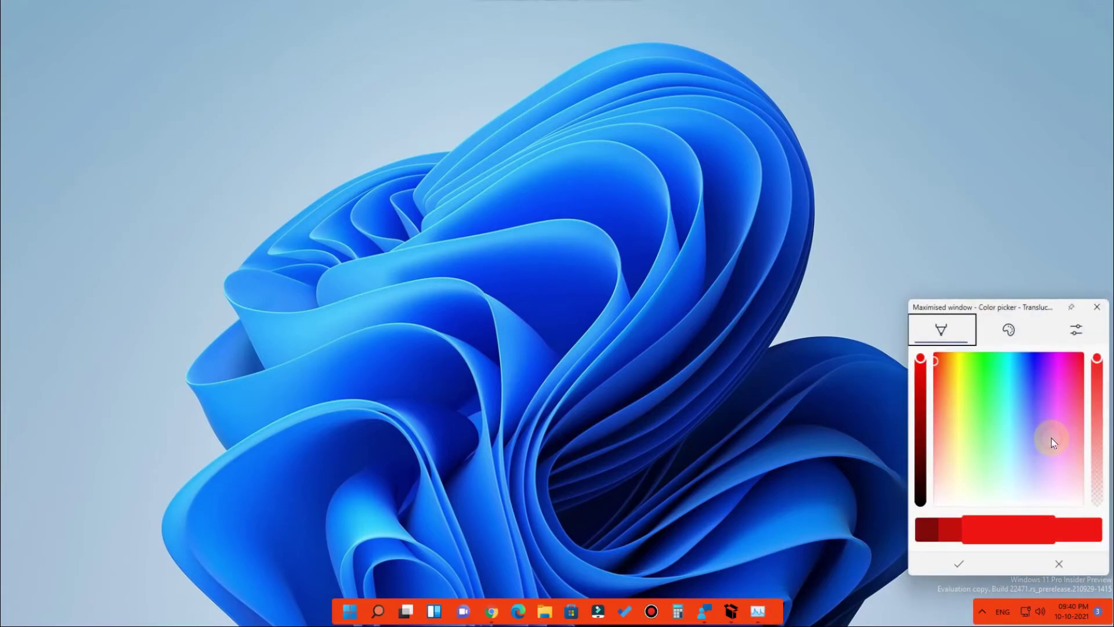
left_click(961, 368)
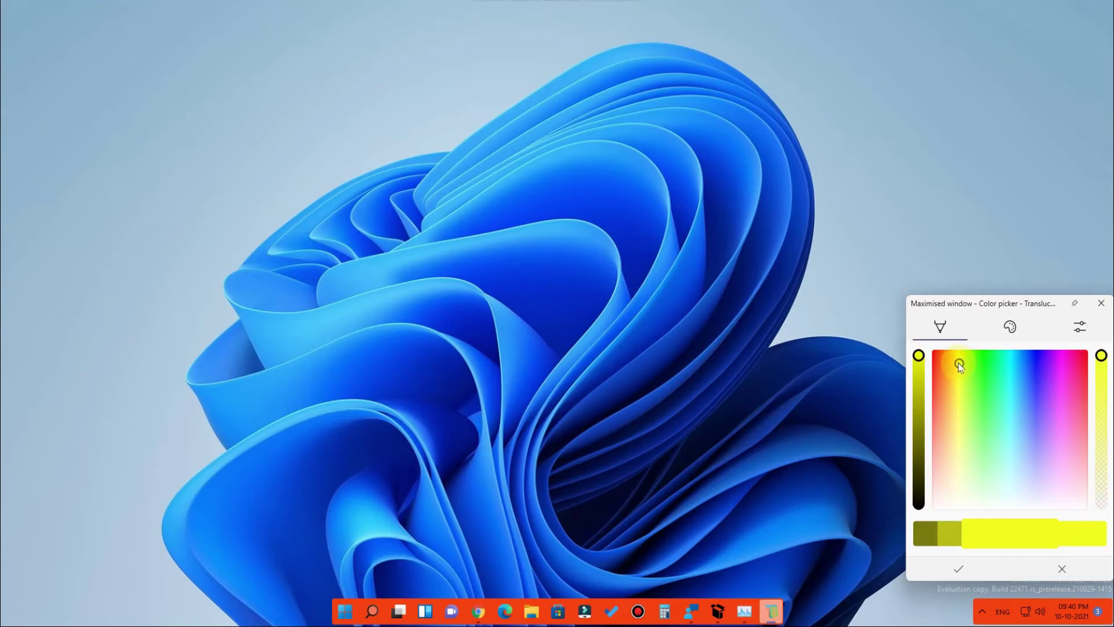
left_click(953, 568)
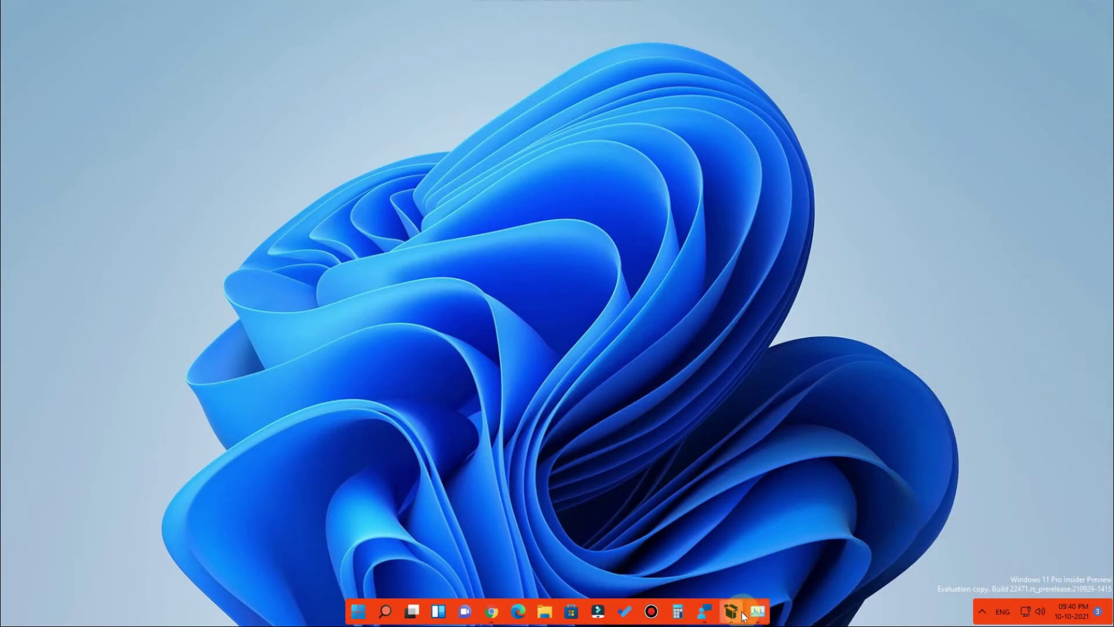
mouse_move(729, 612)
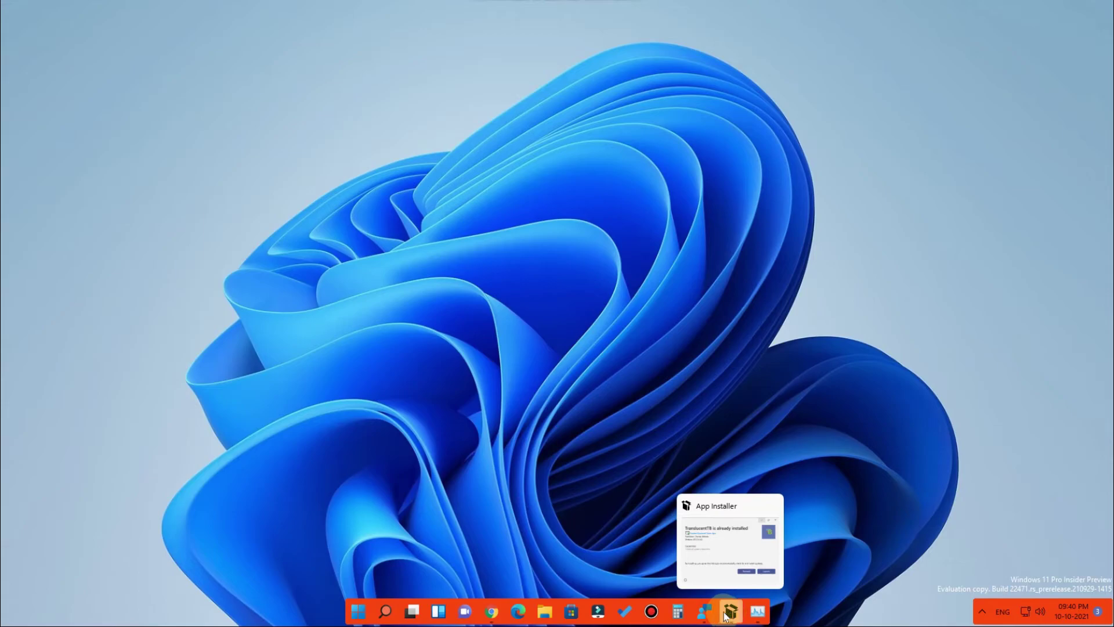
left_click(706, 612)
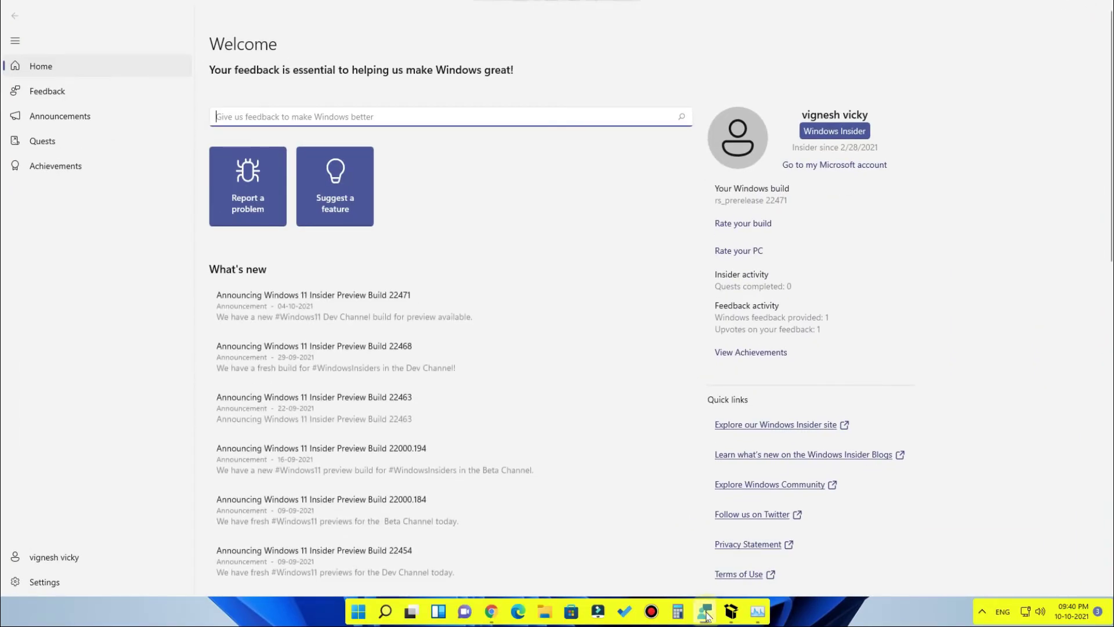
left_click(707, 614)
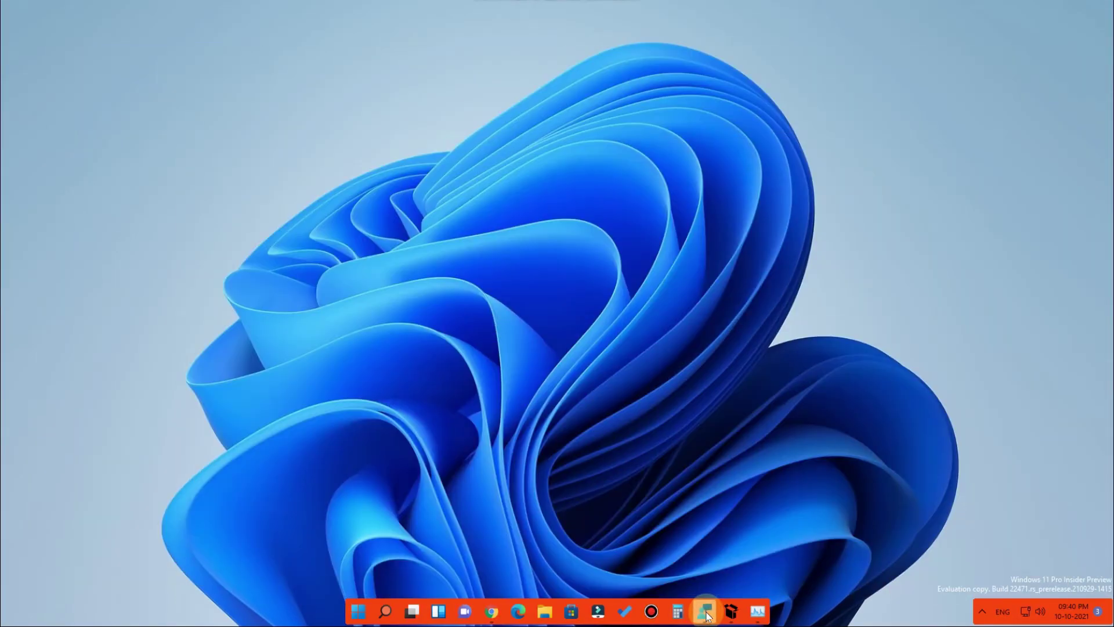
left_click(707, 615)
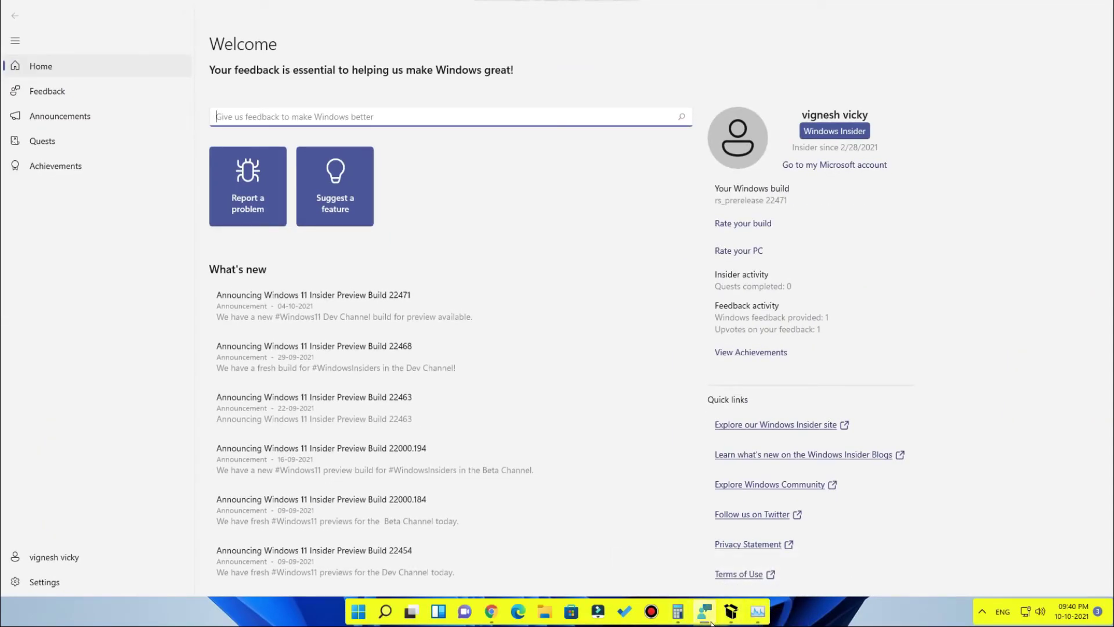
left_click(707, 616)
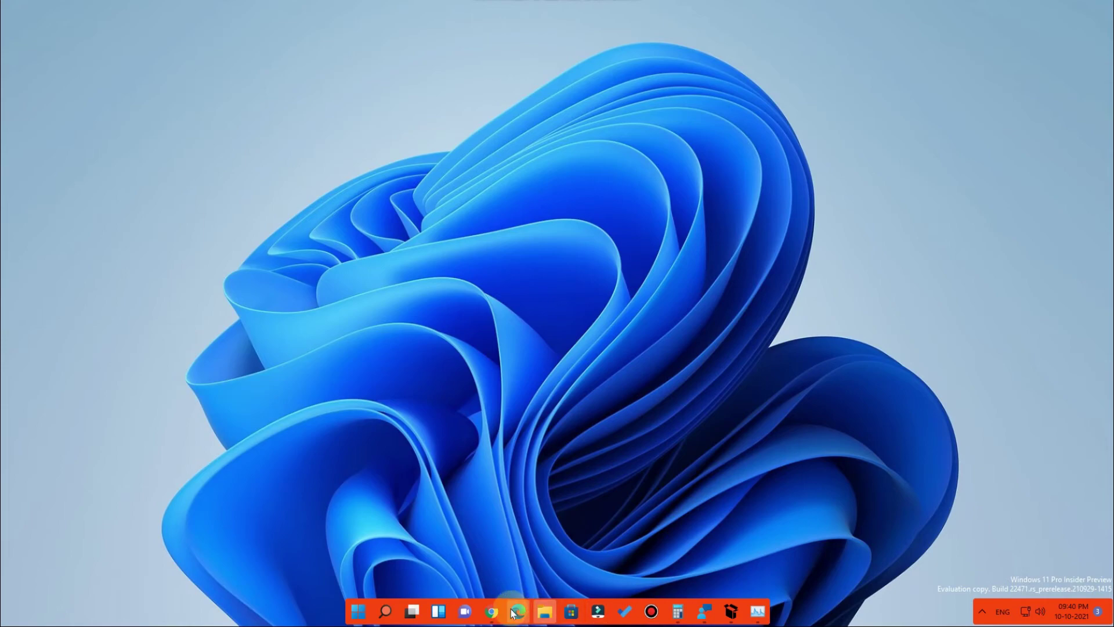
left_click(684, 612)
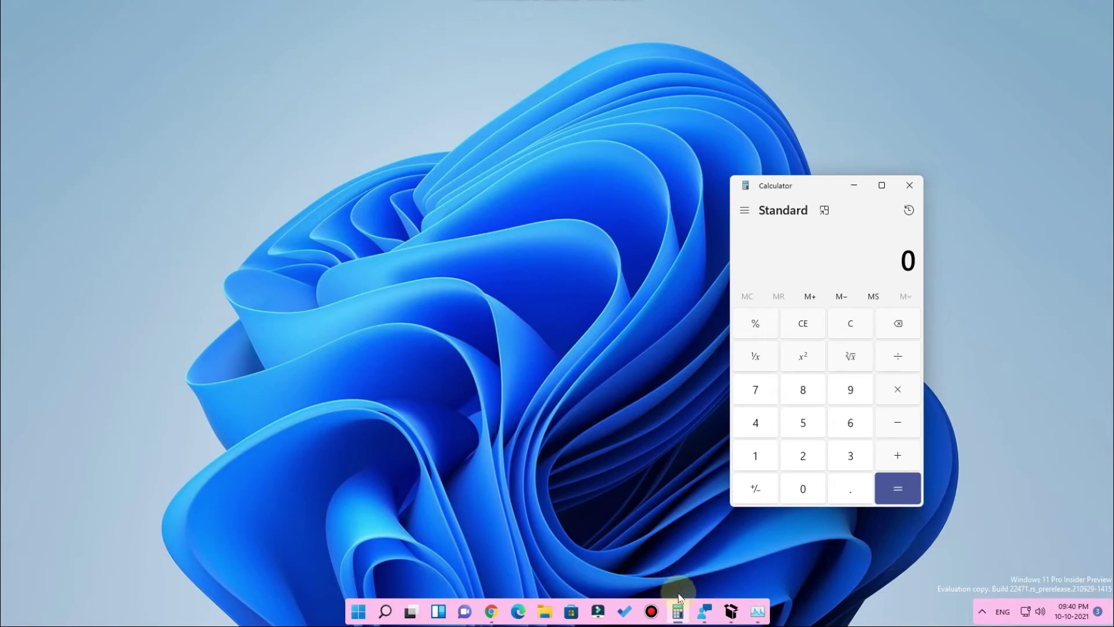
left_click(680, 609)
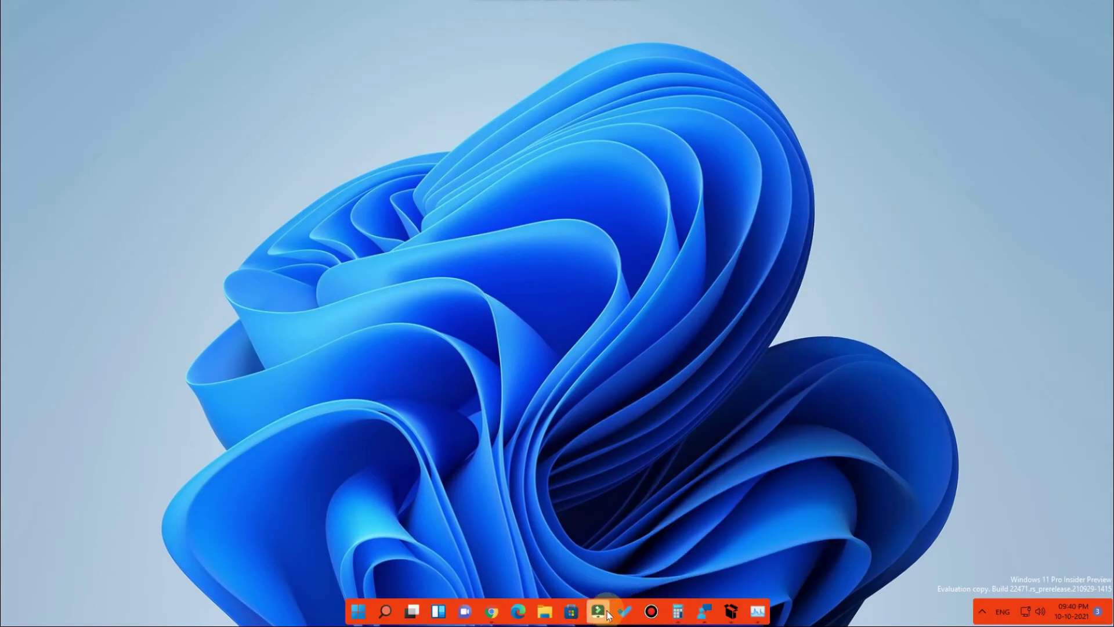
left_click(571, 612)
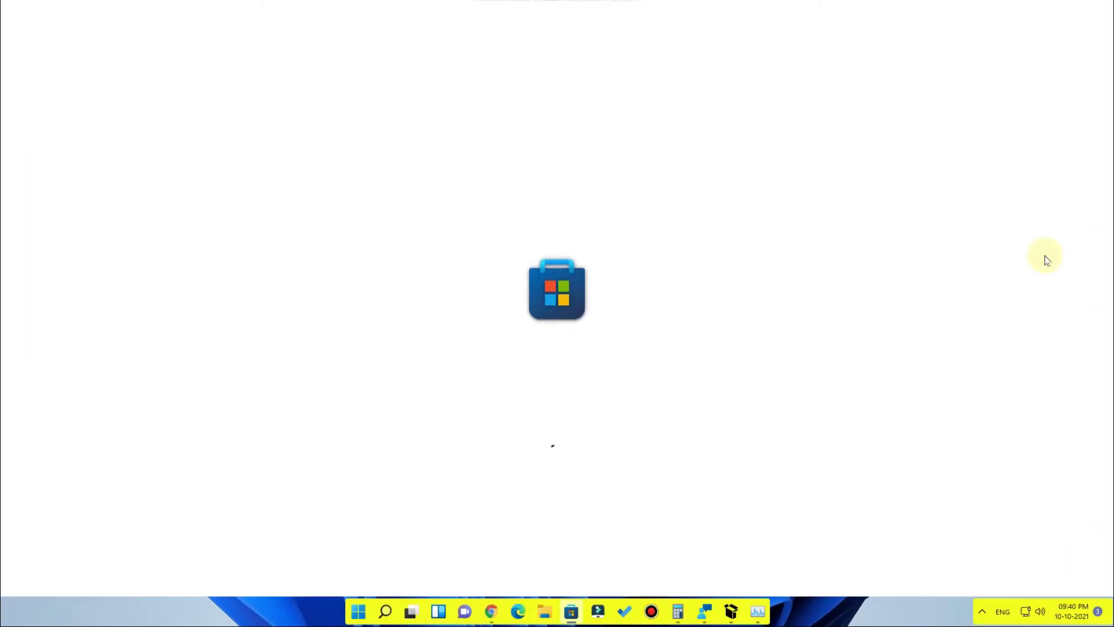
left_click(1048, 8)
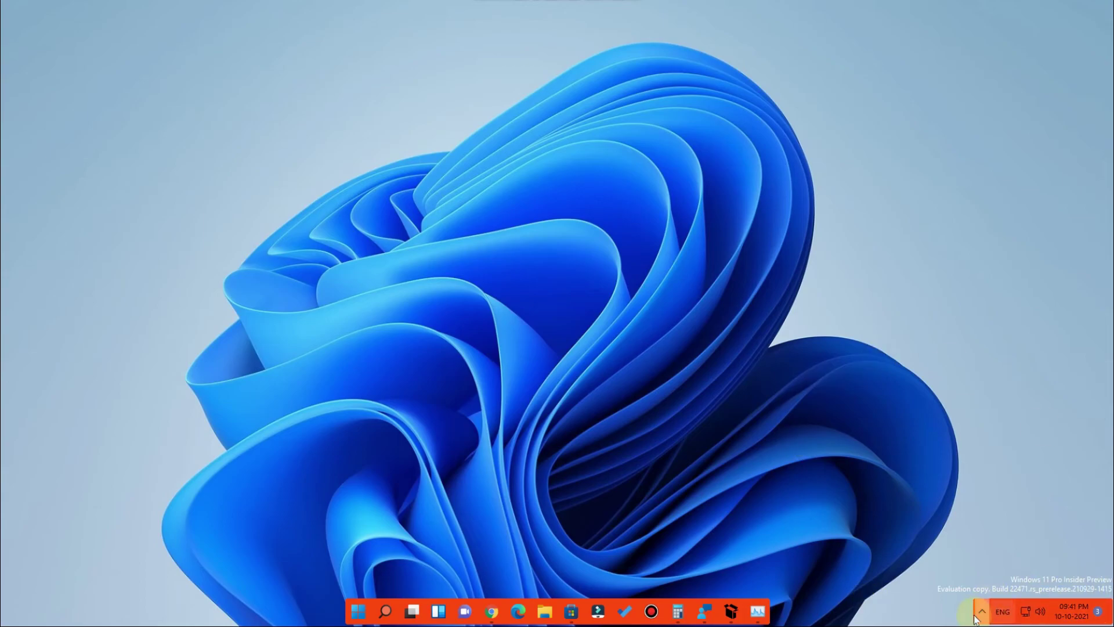
Pick blue as TranslucentTB's custom Start opened taskbar colour and confirm it
left_click(981, 612)
right_click(1008, 552)
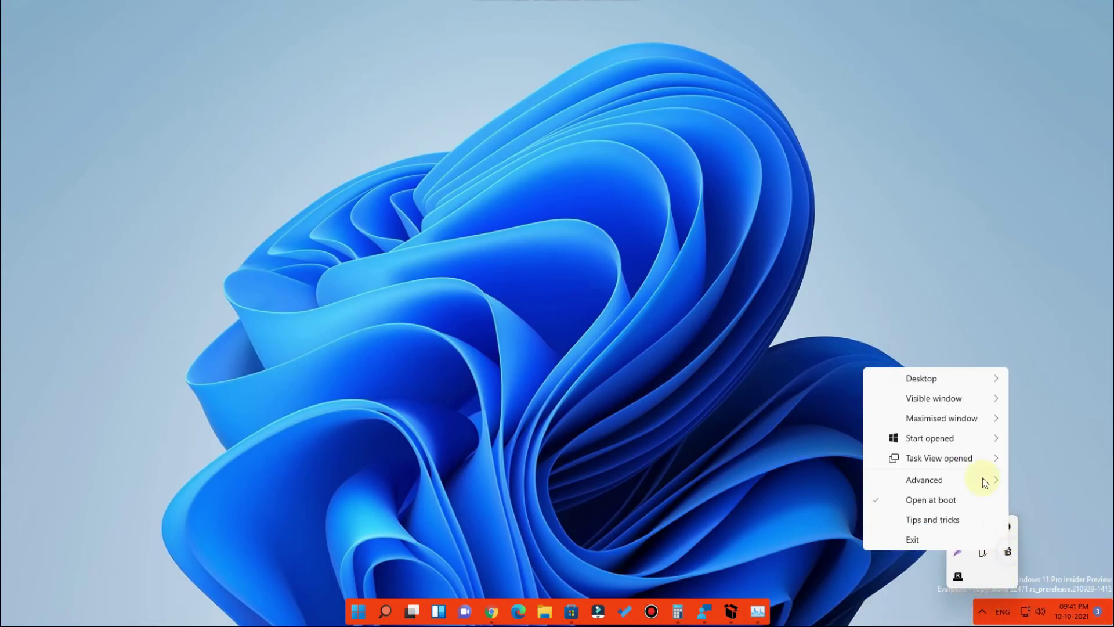
mouse_move(929, 437)
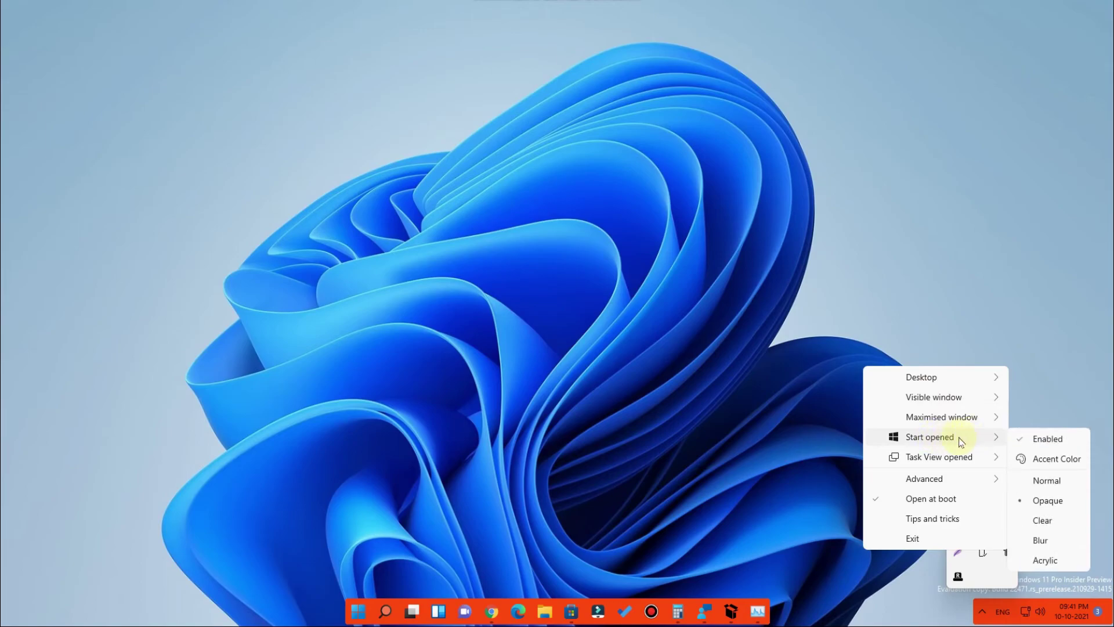
left_click(1055, 459)
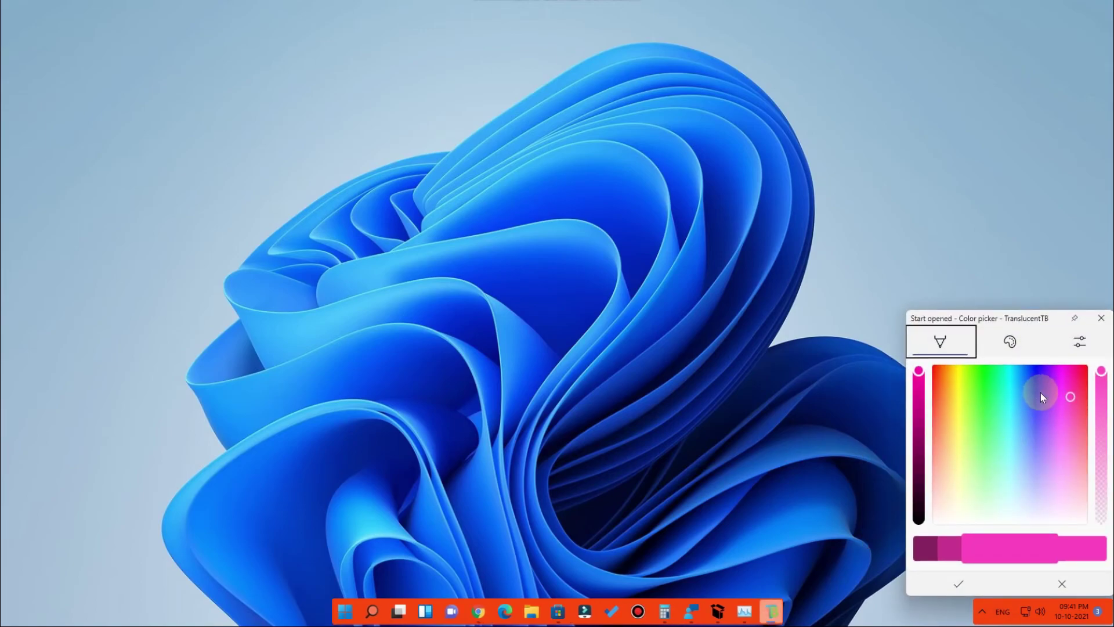
left_click(1040, 381)
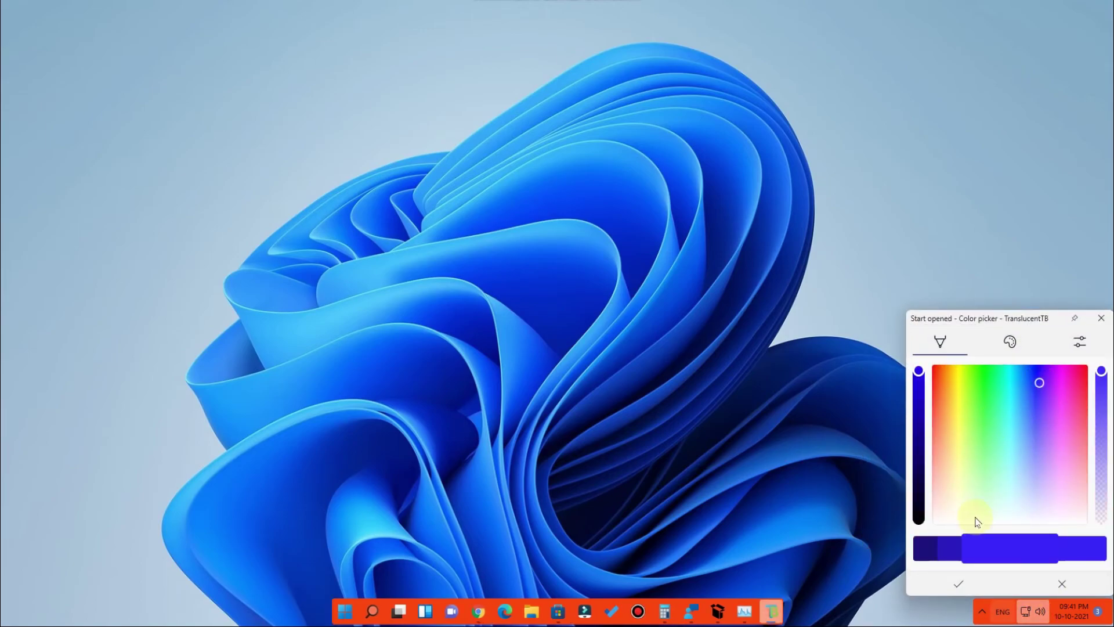
left_click(358, 611)
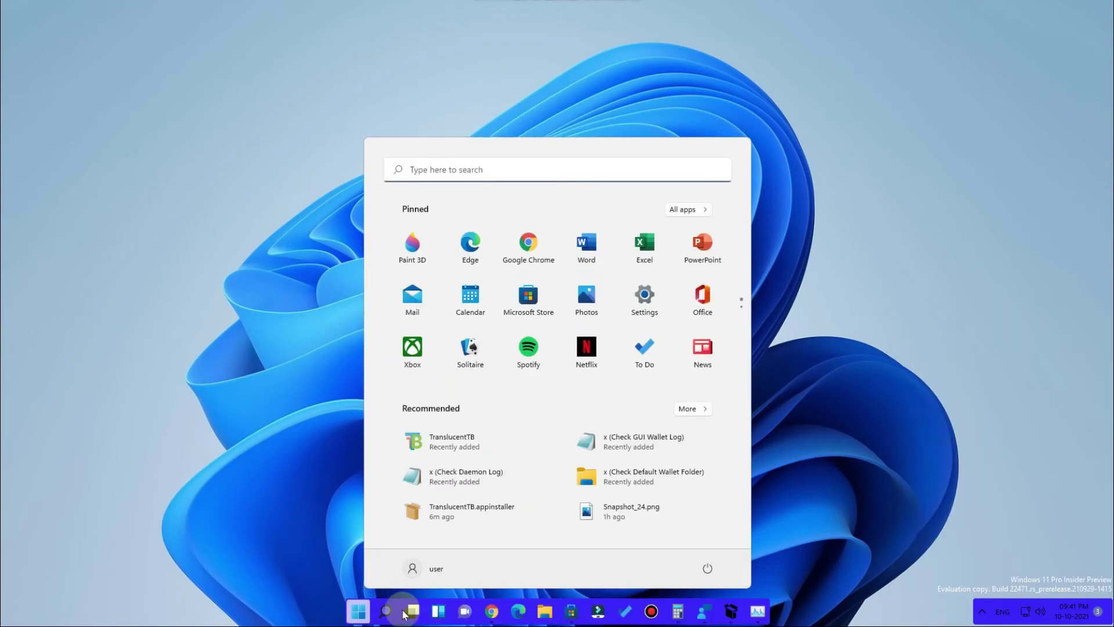
Close the Start menu and refresh the desktop
left_click(355, 614)
right_click(688, 317)
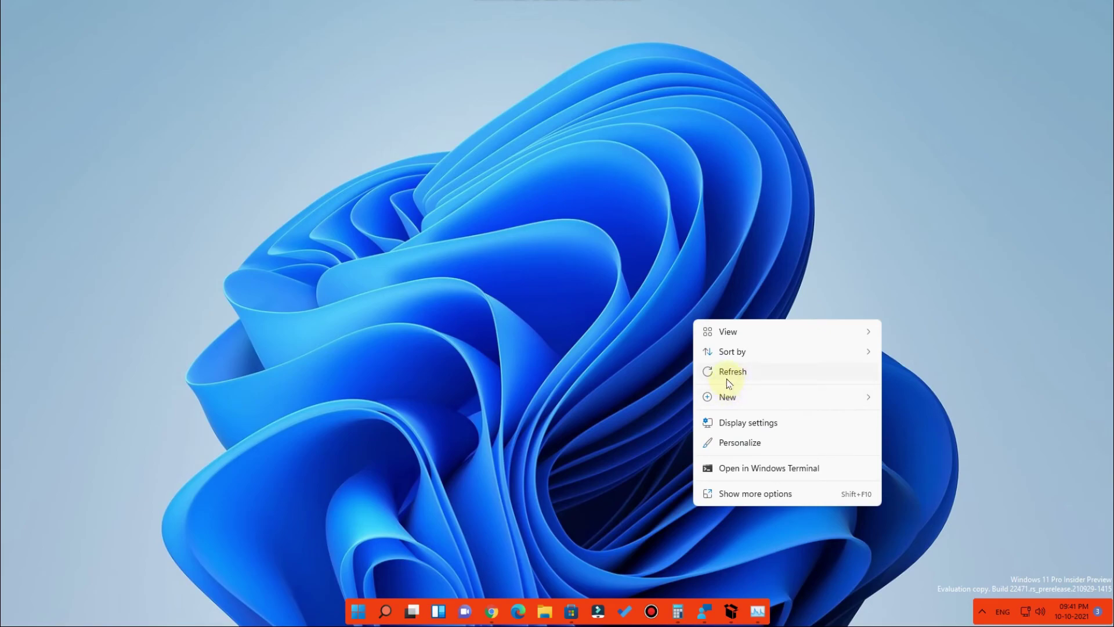
left_click(727, 378)
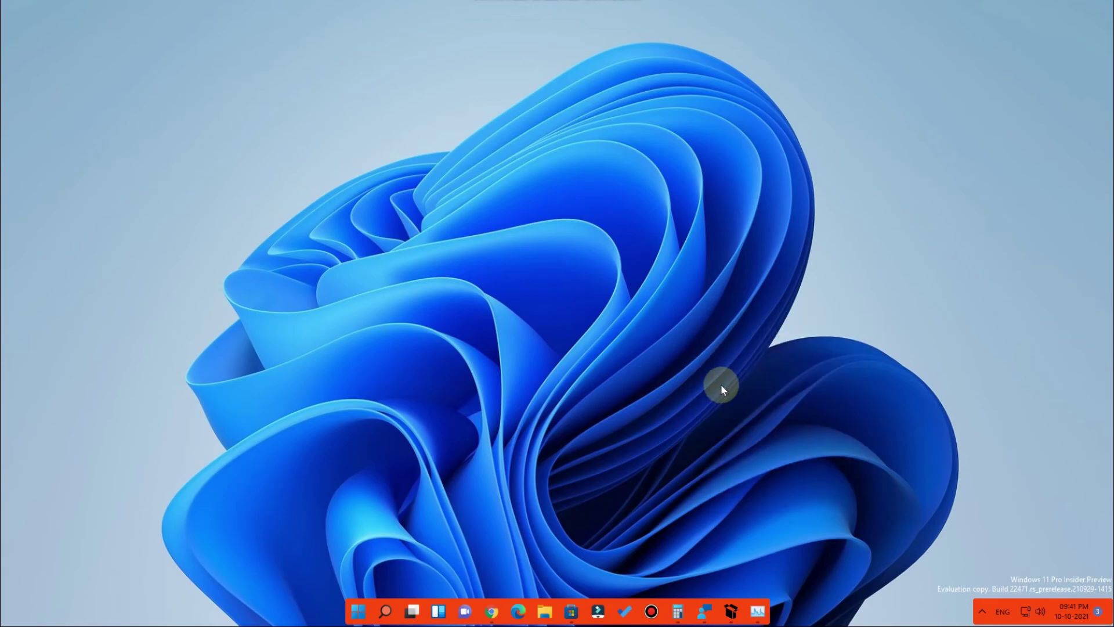
mouse_move(385, 610)
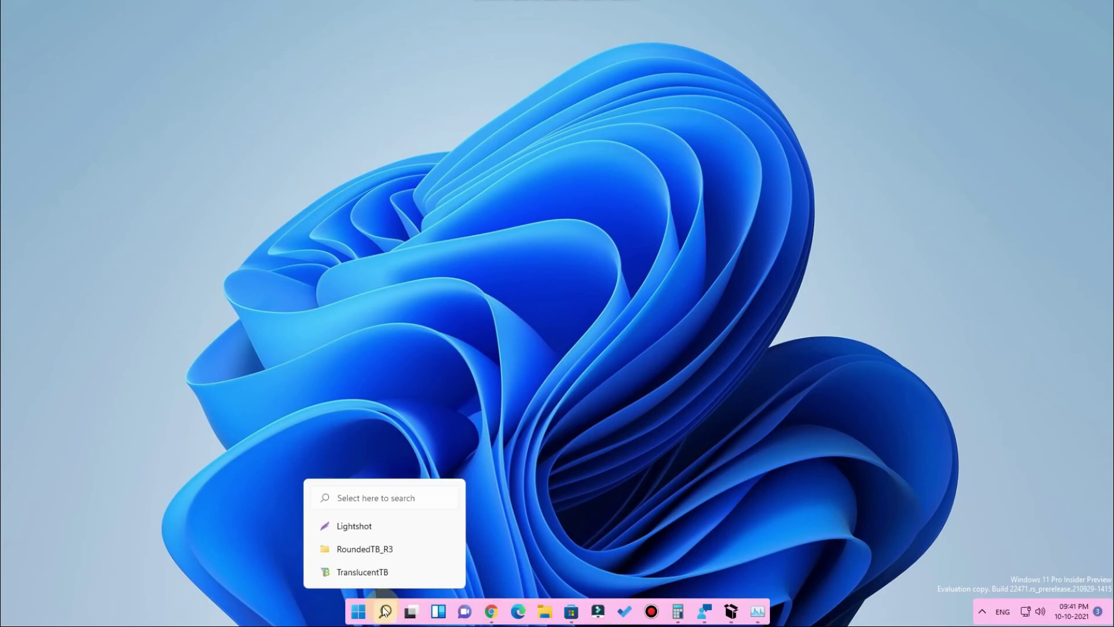
Check the taskbar colours in Task View and Start, then refresh the desktop again
left_click(411, 611)
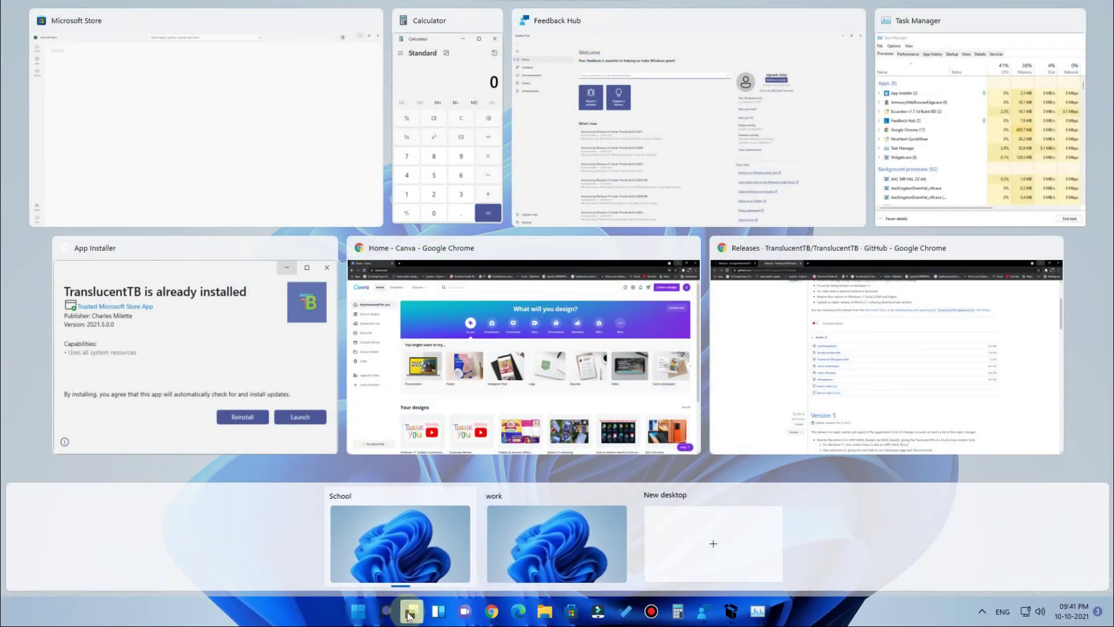
left_click(356, 614)
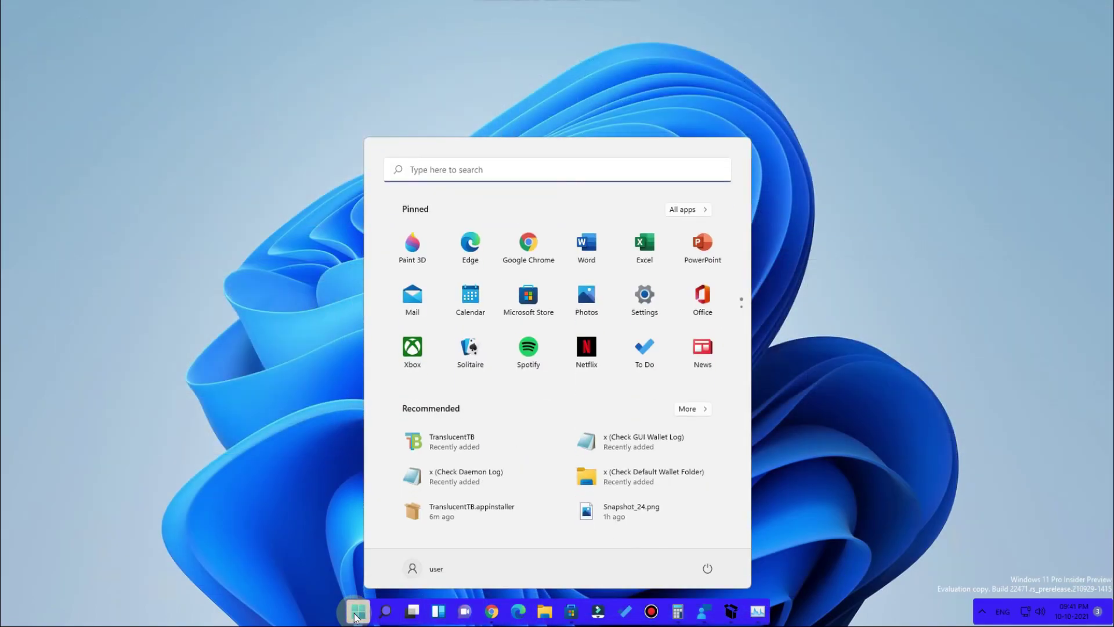
left_click(357, 616)
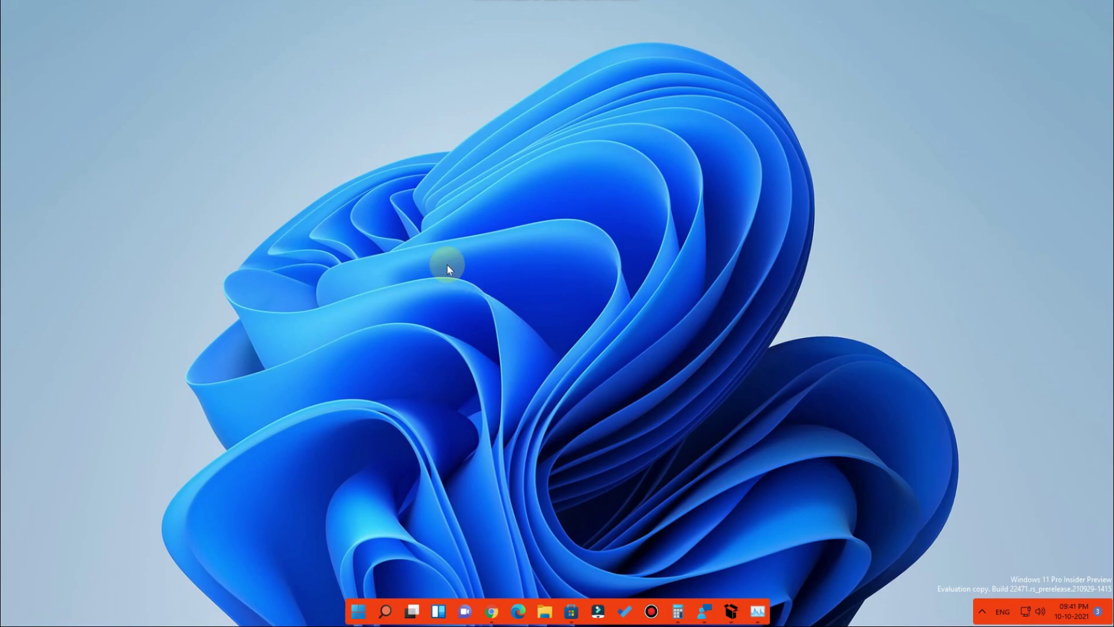
right_click(522, 247)
left_click(585, 298)
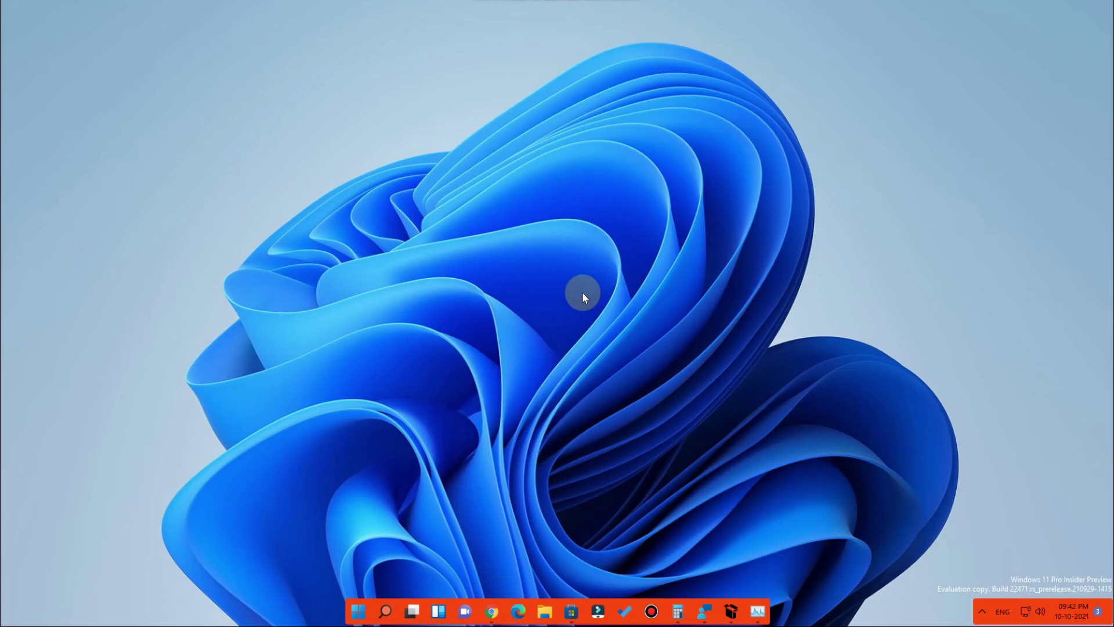